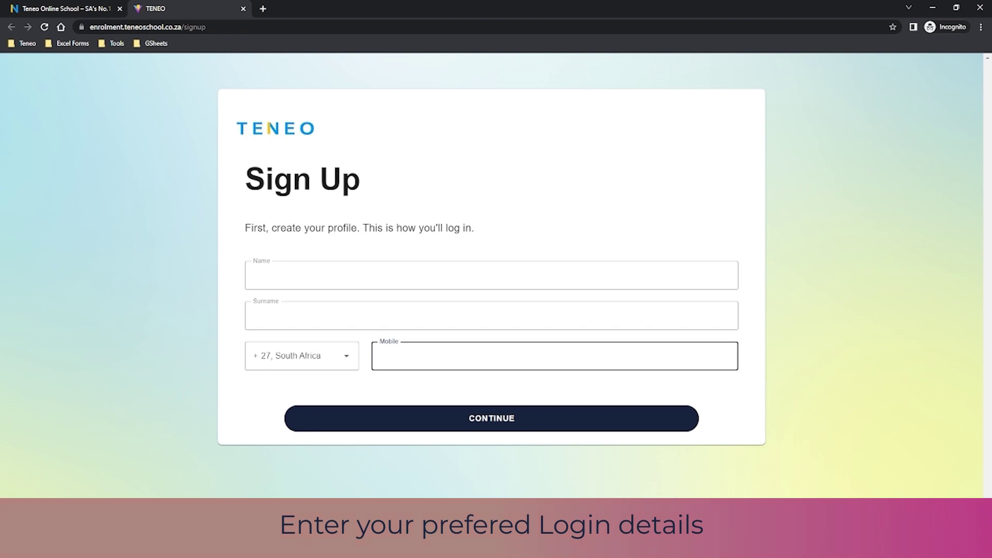
Register as a South African citizen and enter the applicant's ID number
click(489, 424)
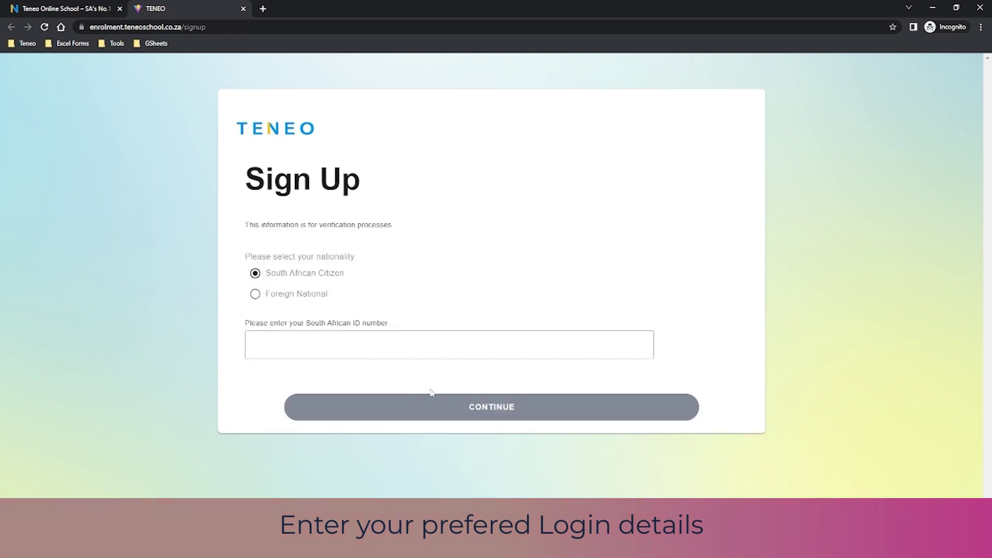
click(282, 345)
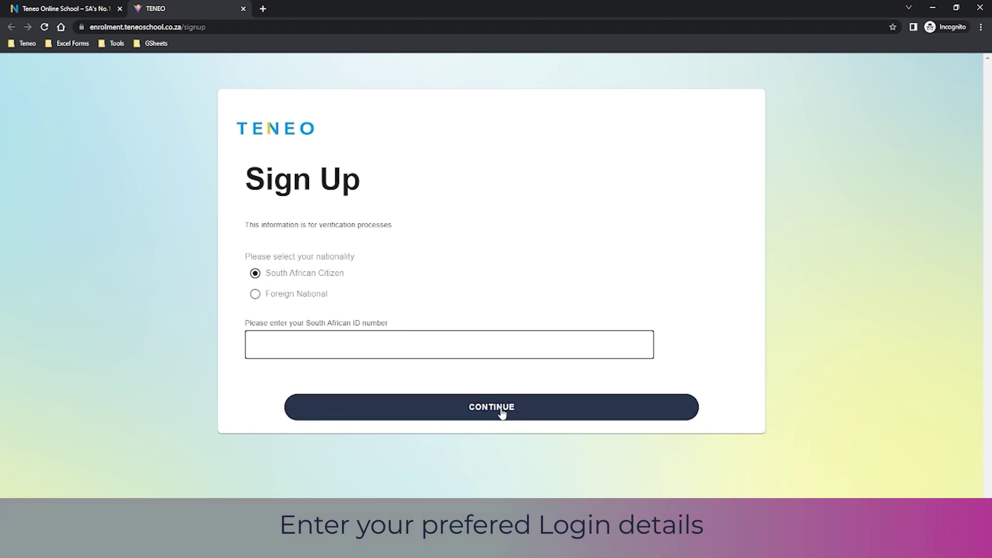
click(504, 412)
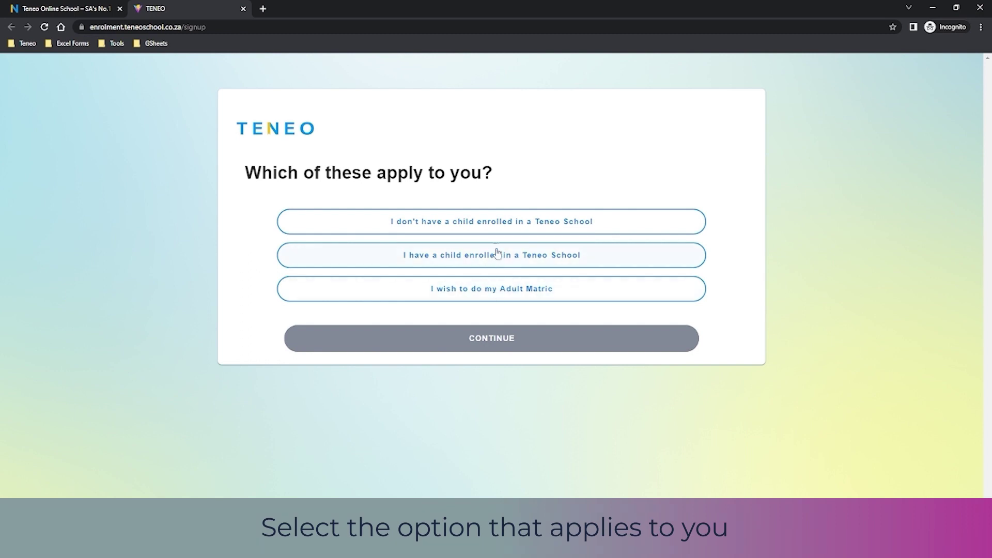
Select the applicable option and accept the Terms and Conditions to finish sign-up
click(488, 226)
click(481, 339)
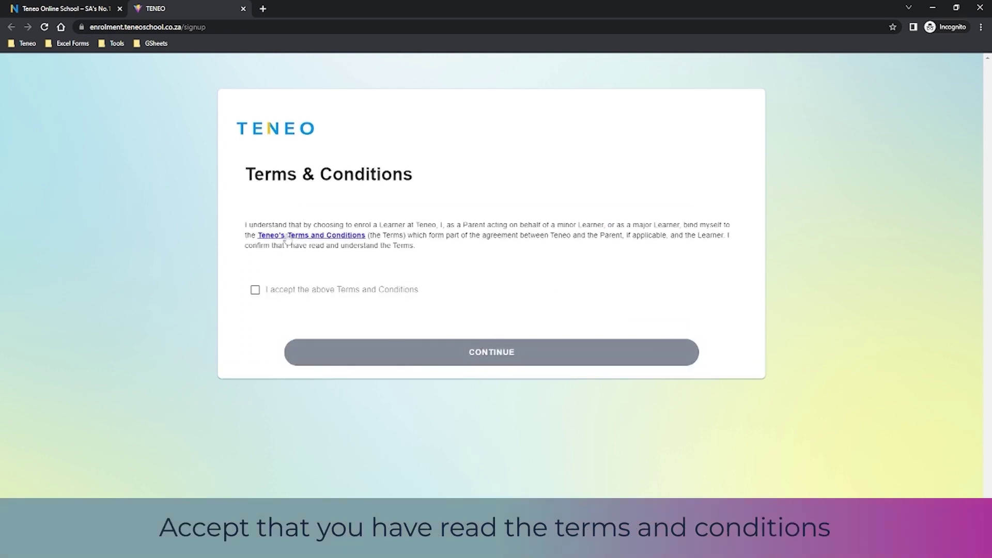
click(254, 290)
click(493, 356)
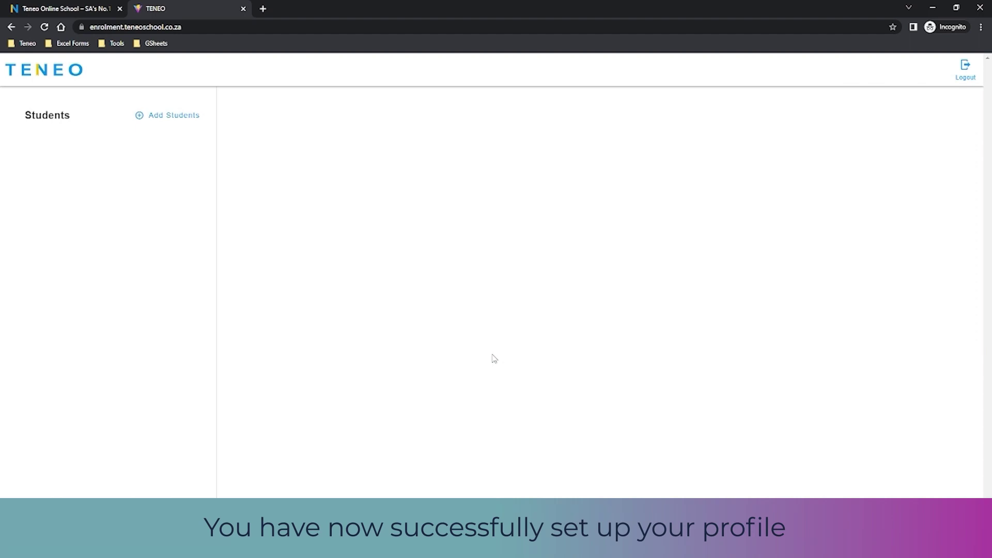
Add a student, continue the application, and submit the Parent/Guardian Details form
click(140, 121)
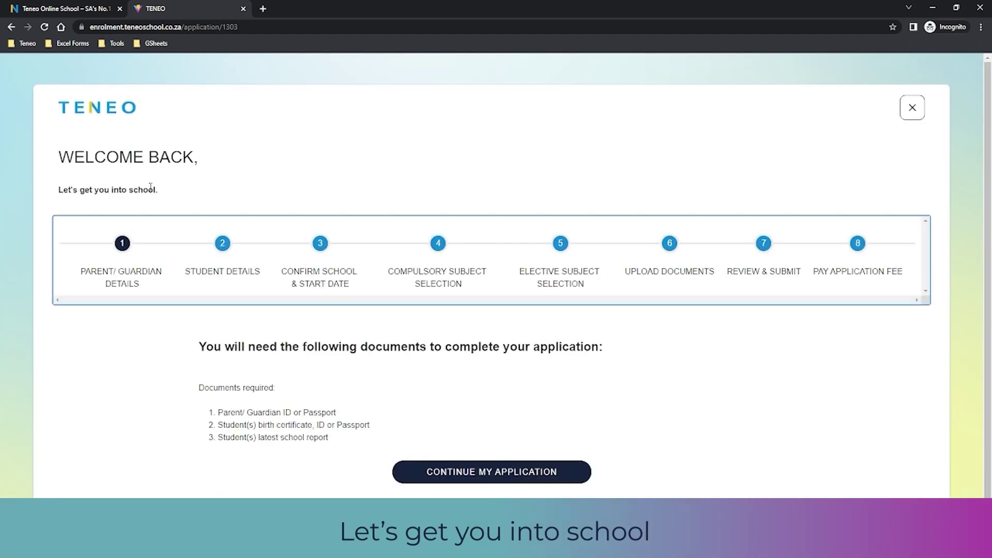
scroll(469, 387, down, 1)
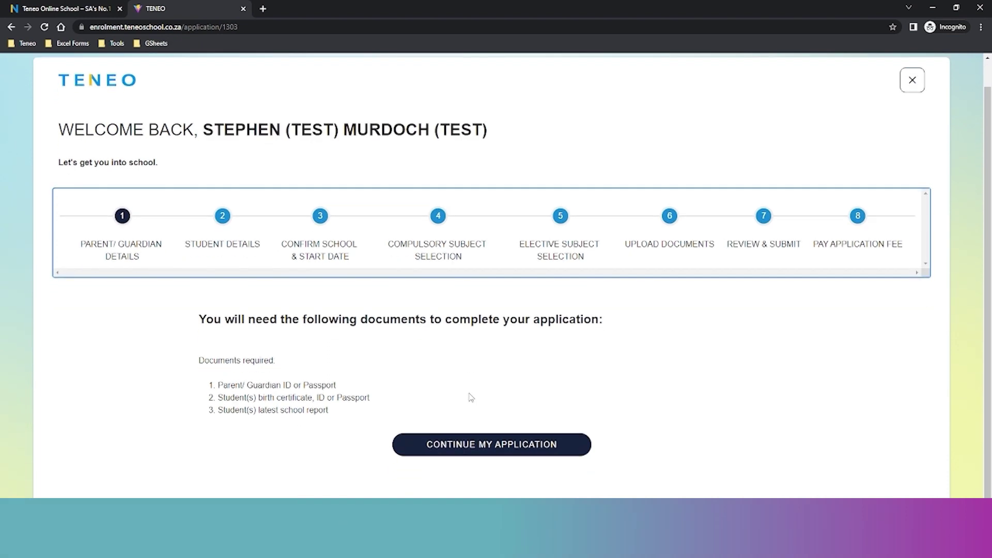
click(467, 443)
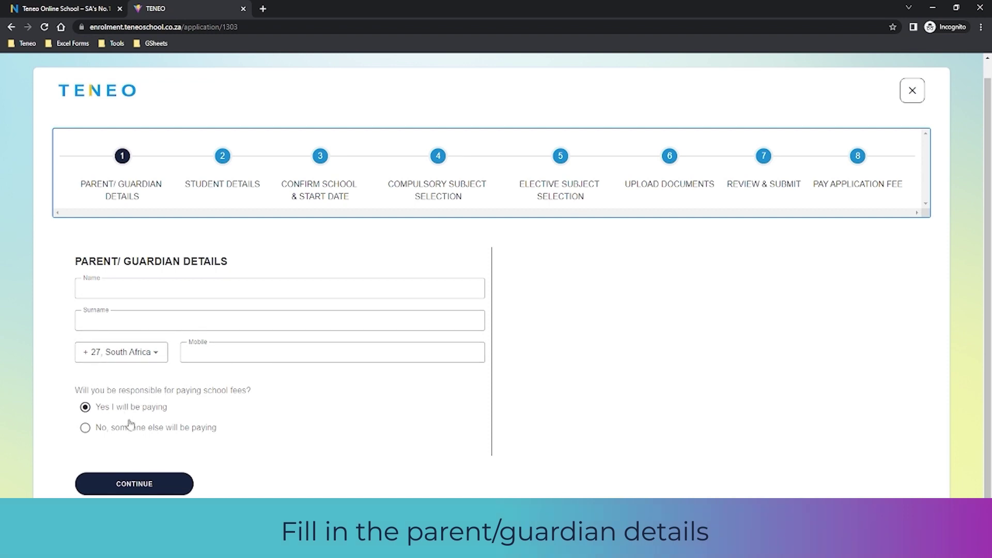
click(130, 486)
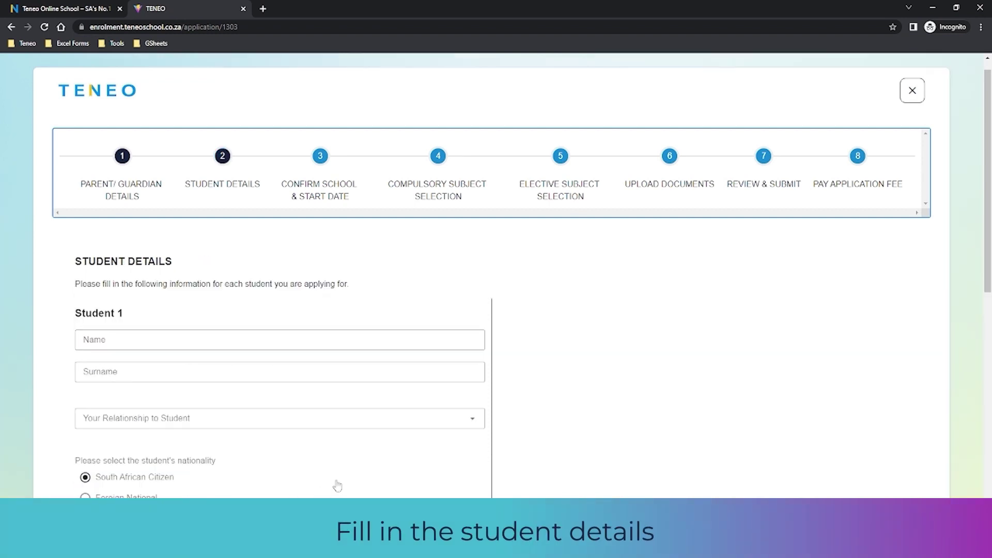
Enter the student's first name, surname and ID number, with Father as the relationship
click(95, 341)
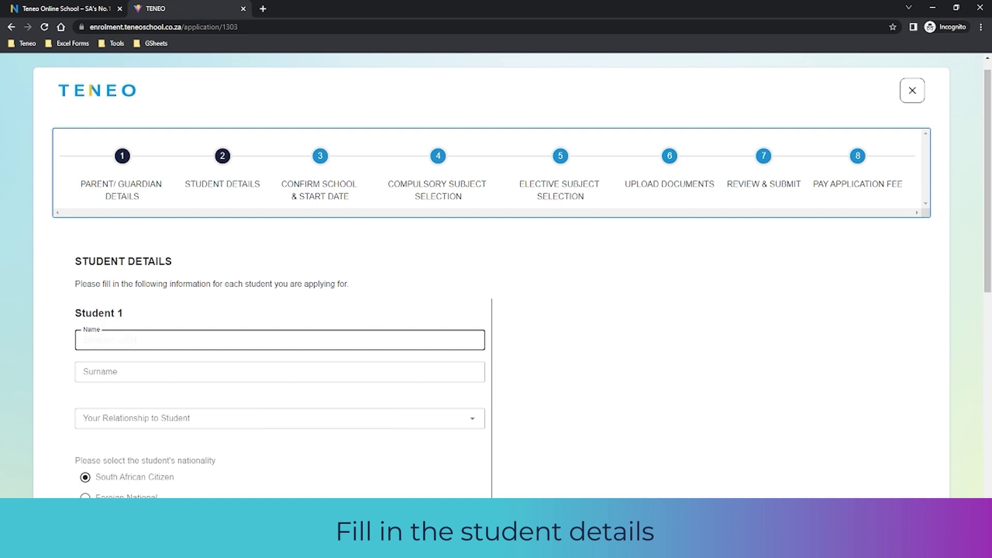
click(279, 371)
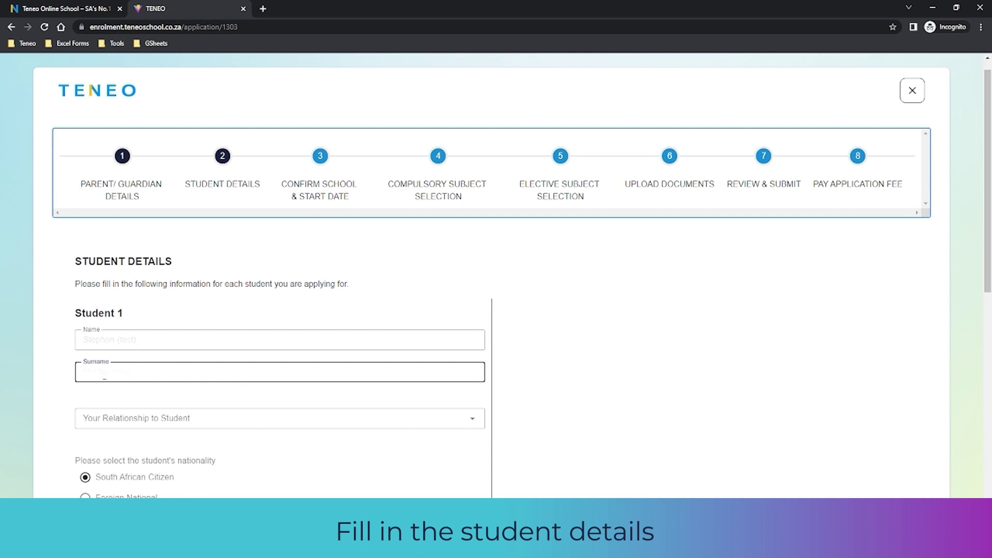
click(124, 416)
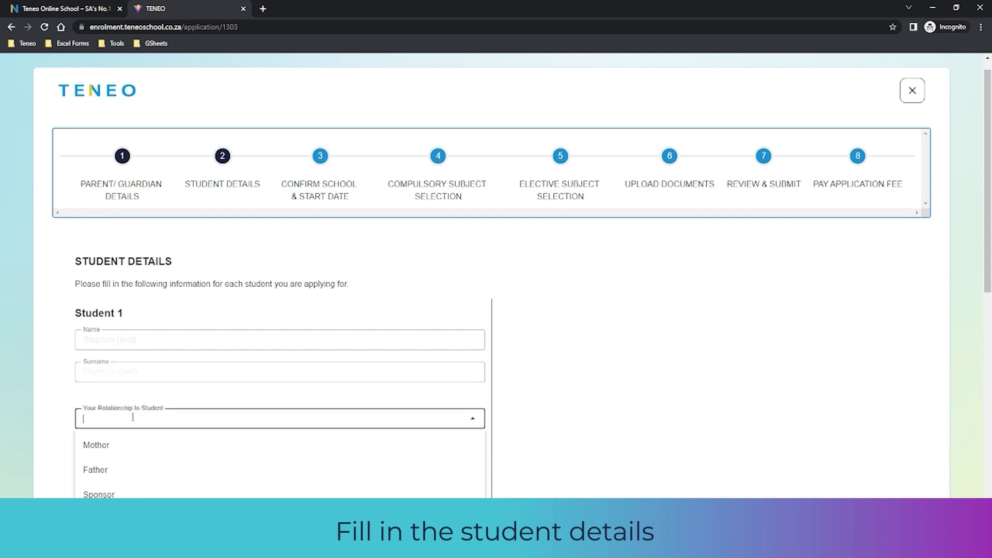
click(96, 471)
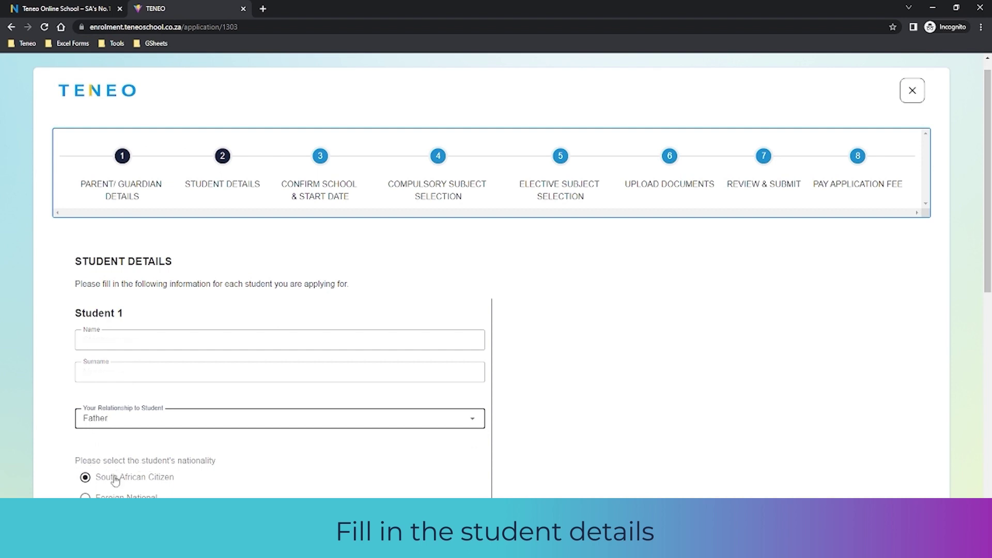
scroll(136, 455, down, 3)
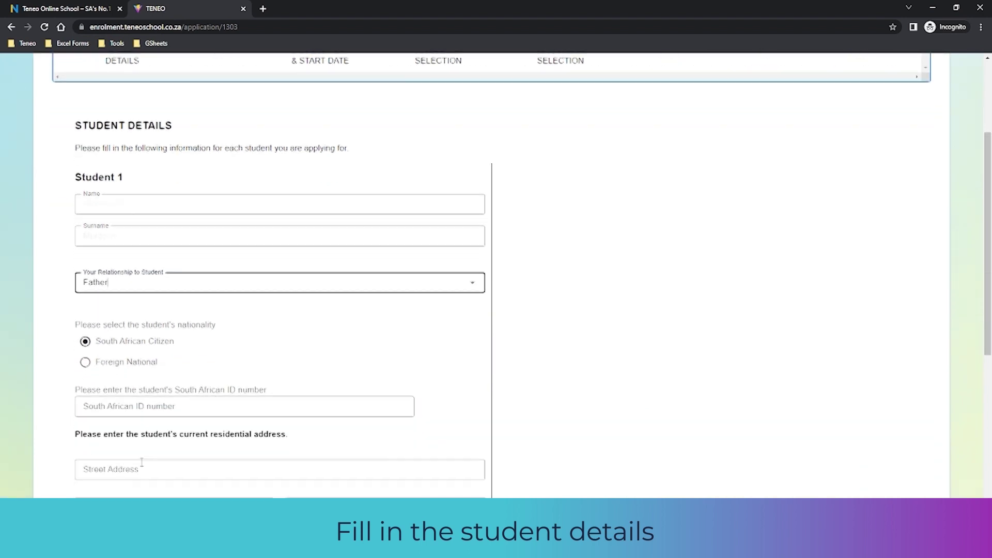
click(136, 387)
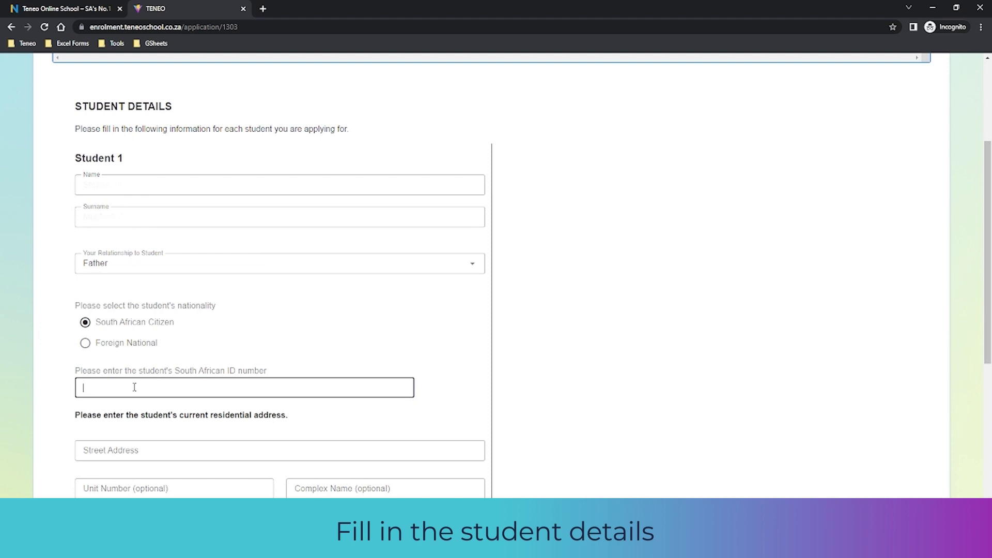
text(465707)
Fill in the student's street address, unit, complex, suburb, city and postal code
click(132, 454)
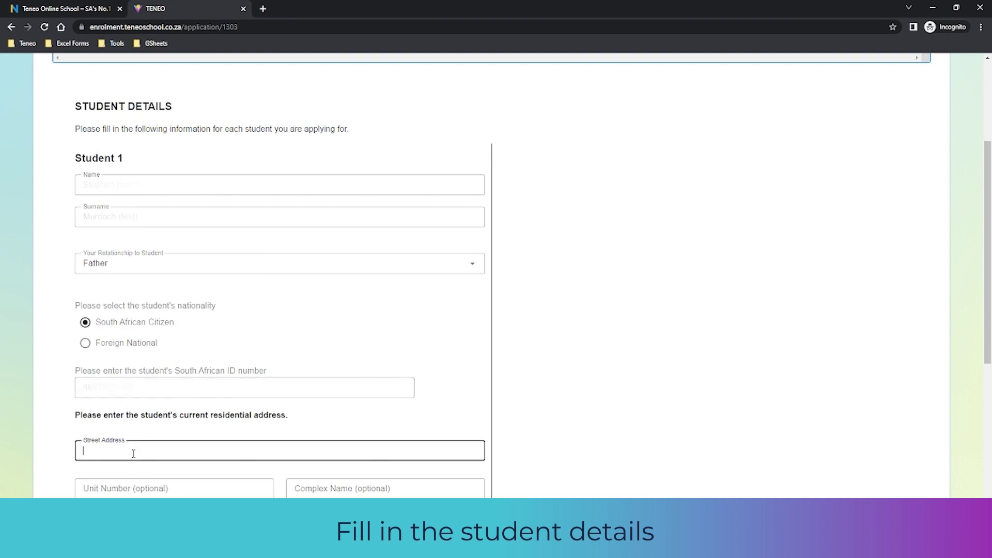
text(Ten)
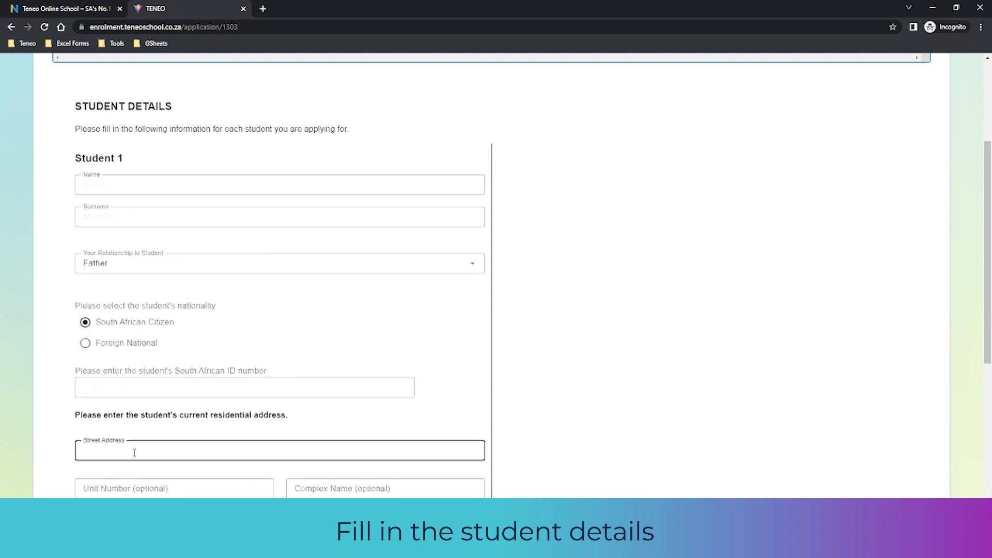
scroll(140, 445, down, 3)
click(152, 331)
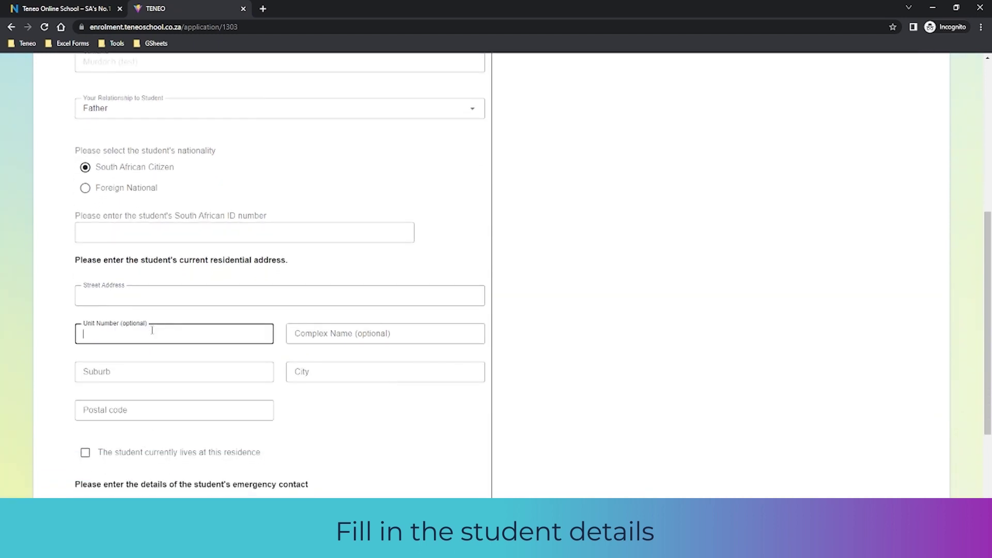
click(315, 334)
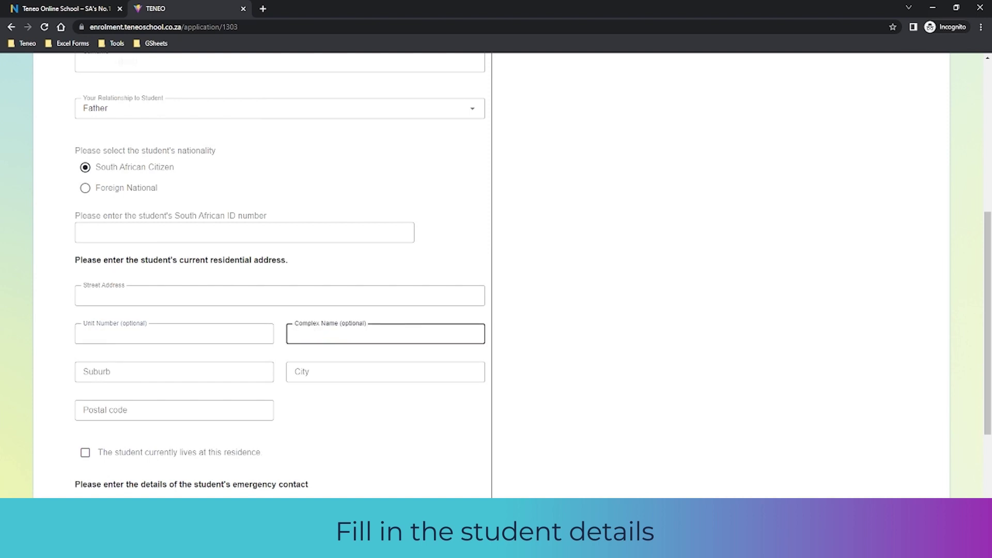
click(177, 378)
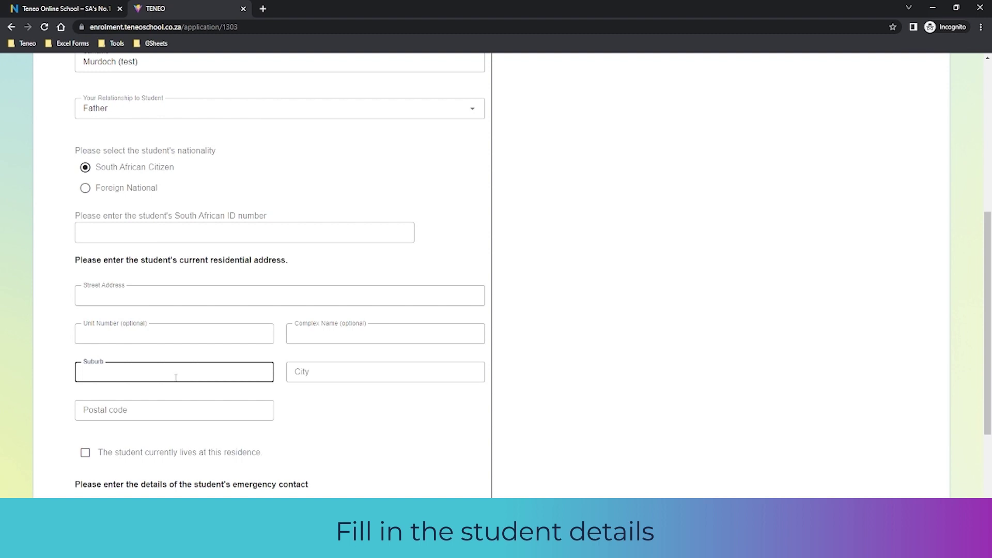
click(317, 372)
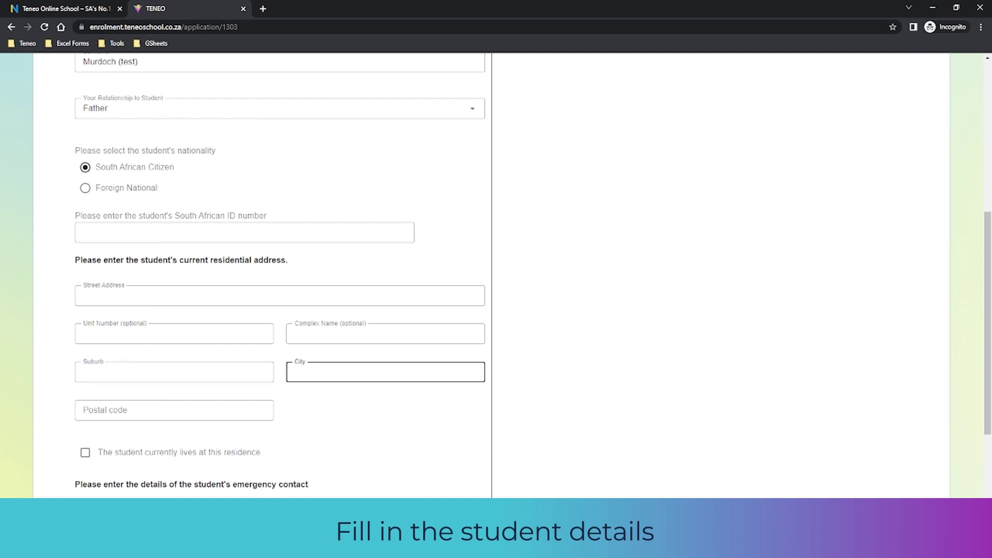
click(135, 409)
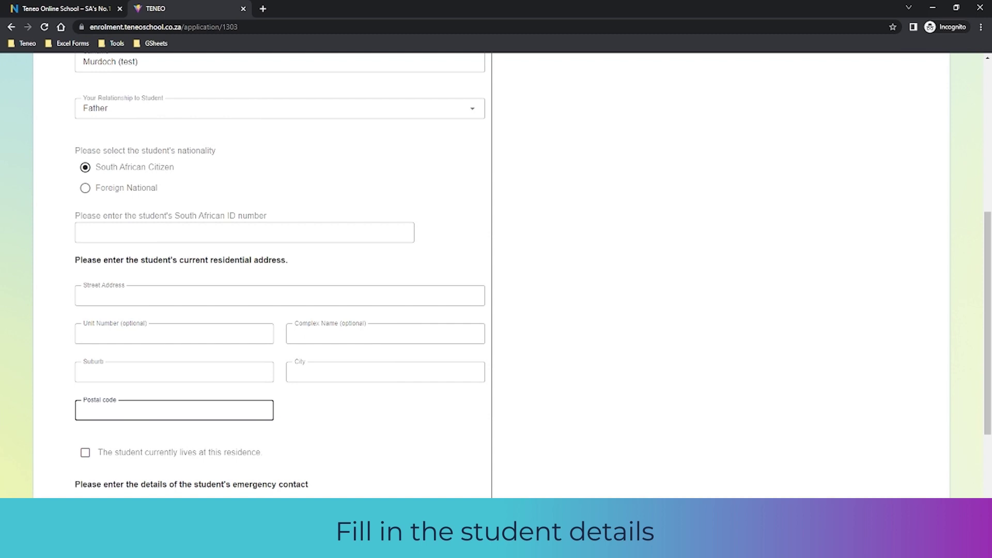
scroll(149, 410, down, 3)
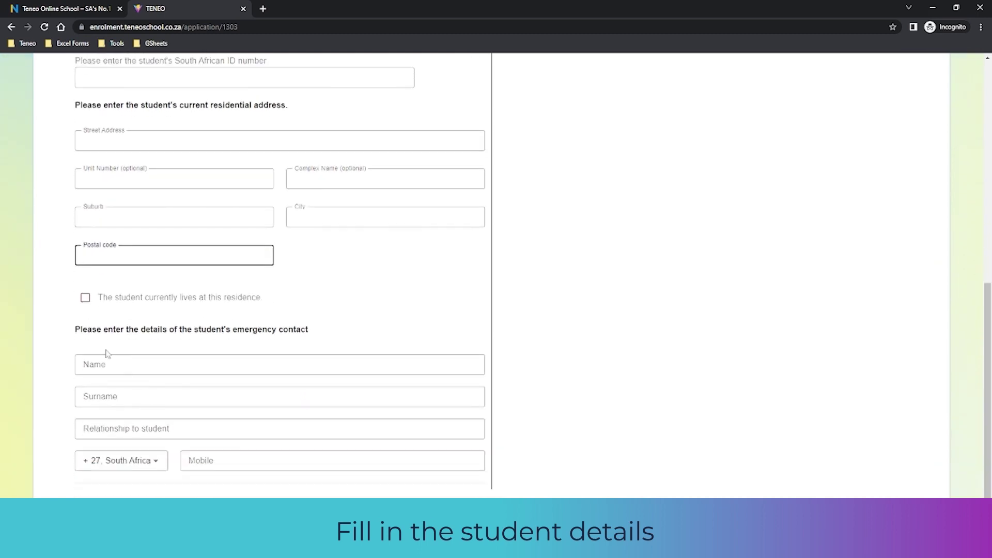
Confirm the student lives here, add the emergency contact's name, relationship and mobile, then continue
click(86, 300)
click(85, 300)
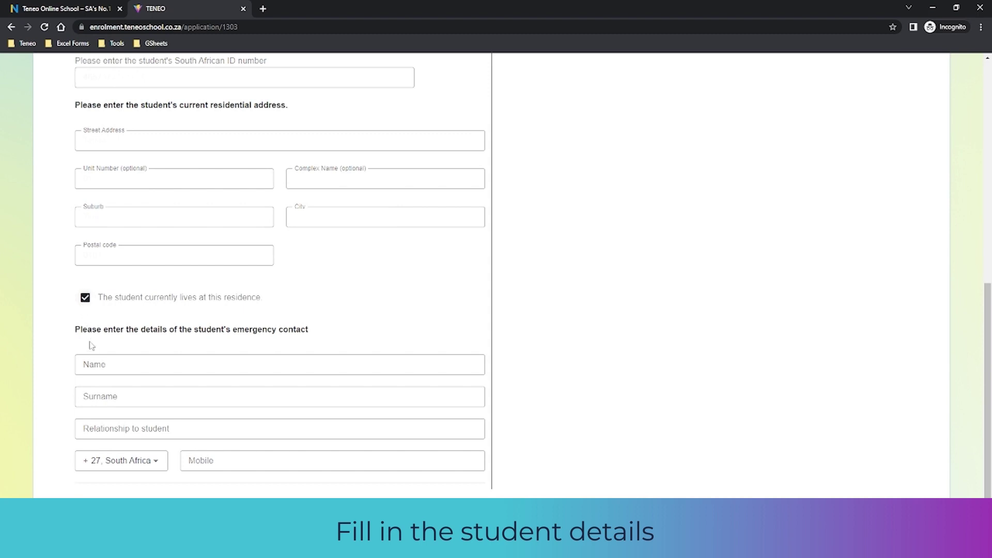
click(135, 366)
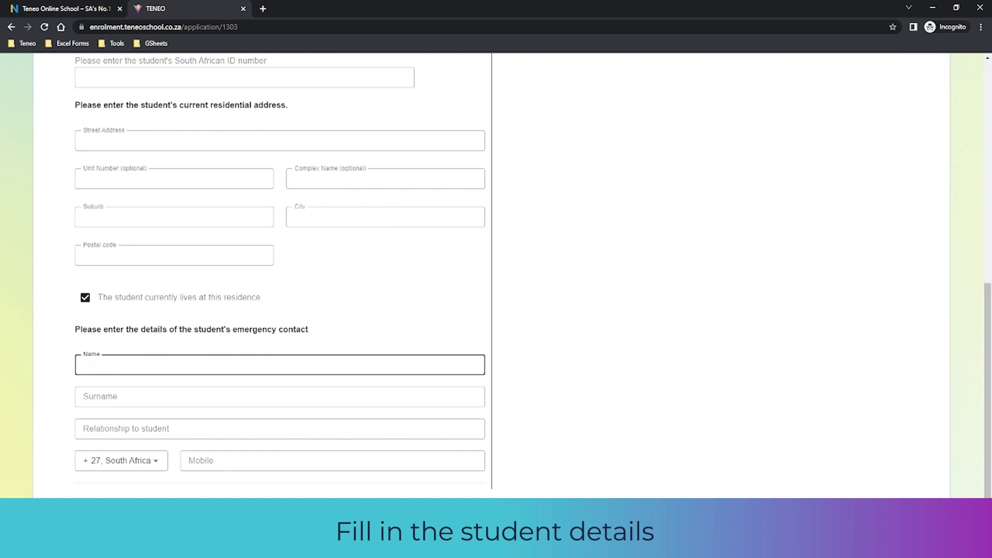
click(114, 398)
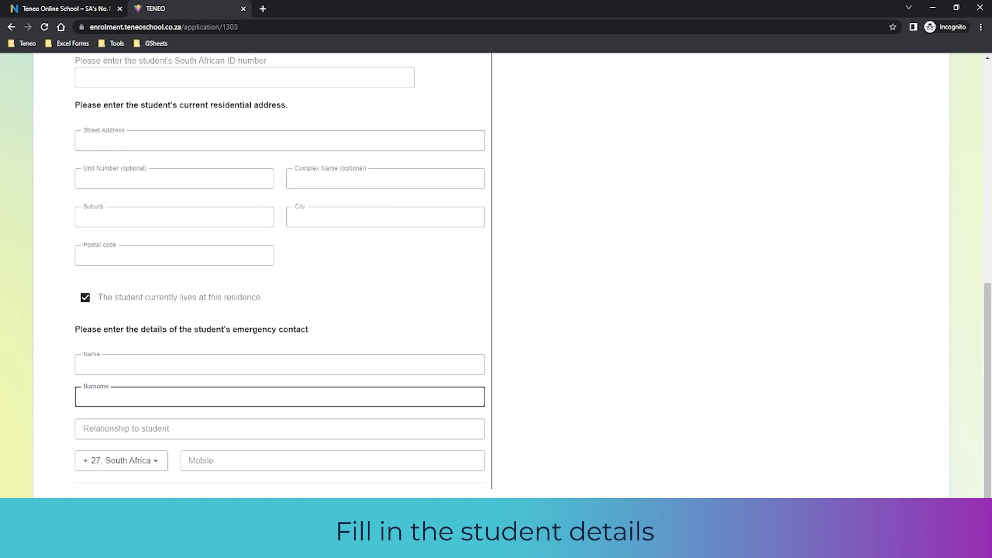
click(123, 429)
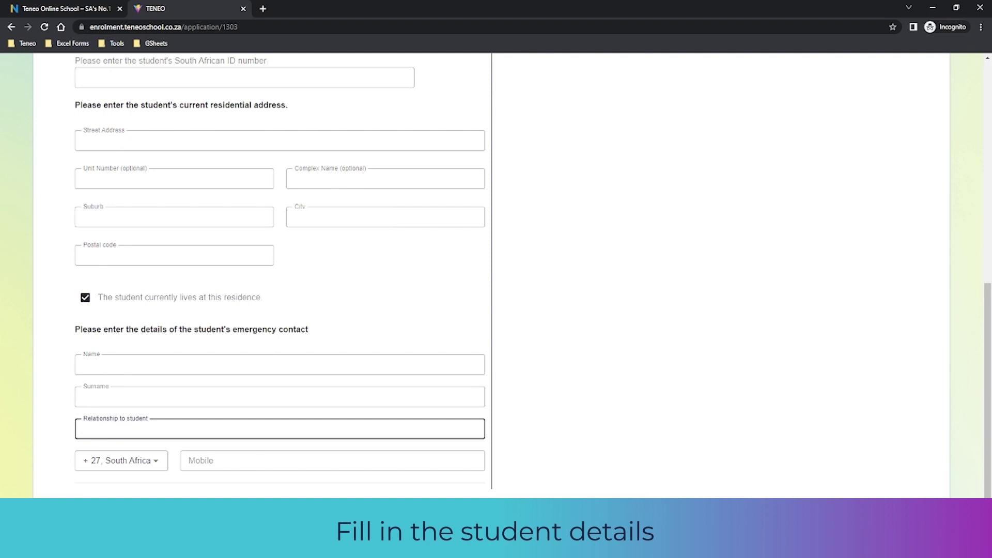
click(214, 462)
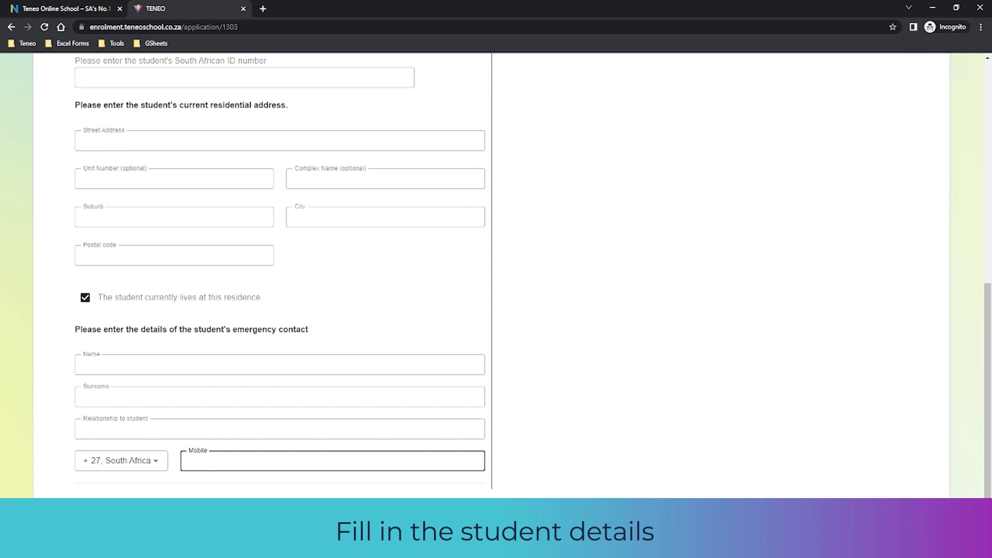
scroll(270, 458, down, 2)
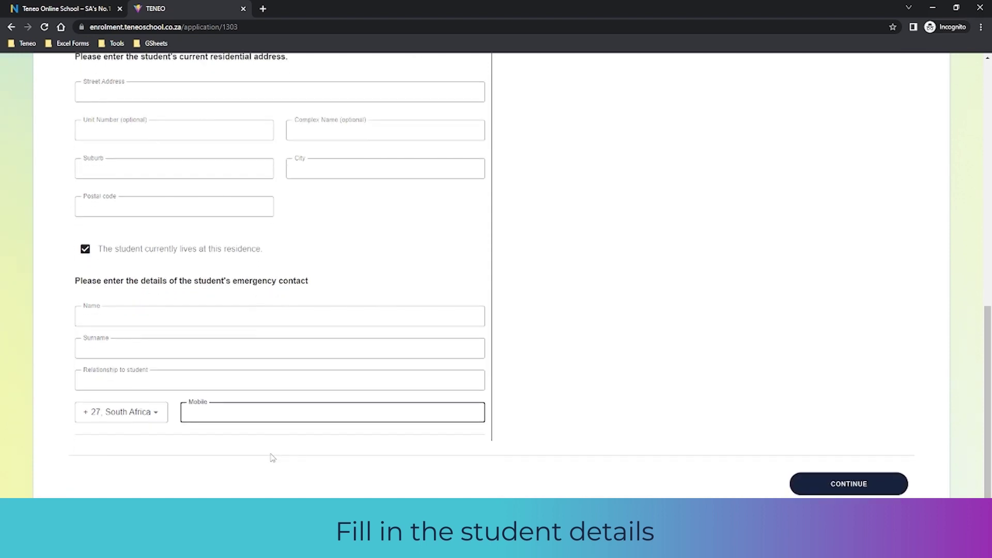
click(856, 485)
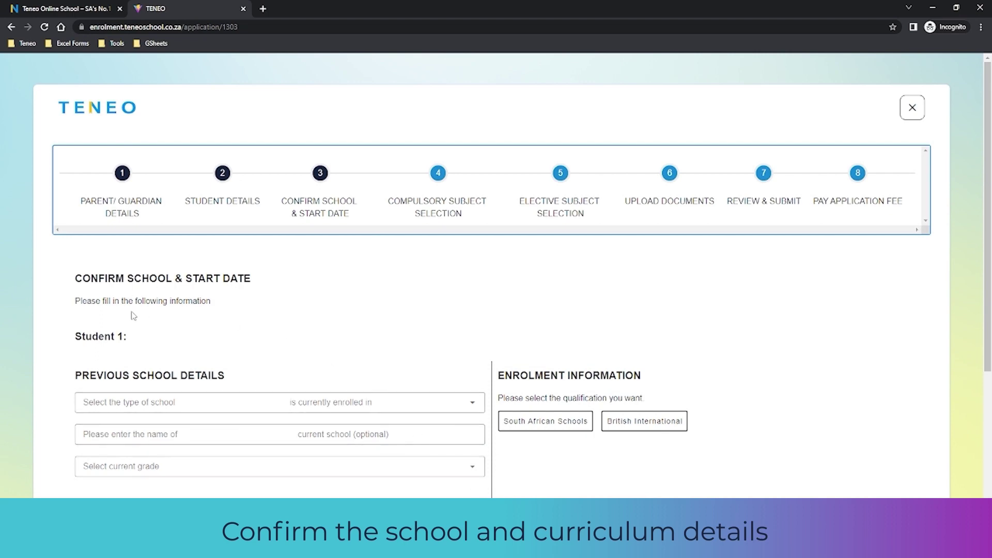
Set the previous school as Physical, bricks and mortar school 'That School', current grade Gr 5
scroll(146, 322, down, 1)
scroll(146, 322, down, 2)
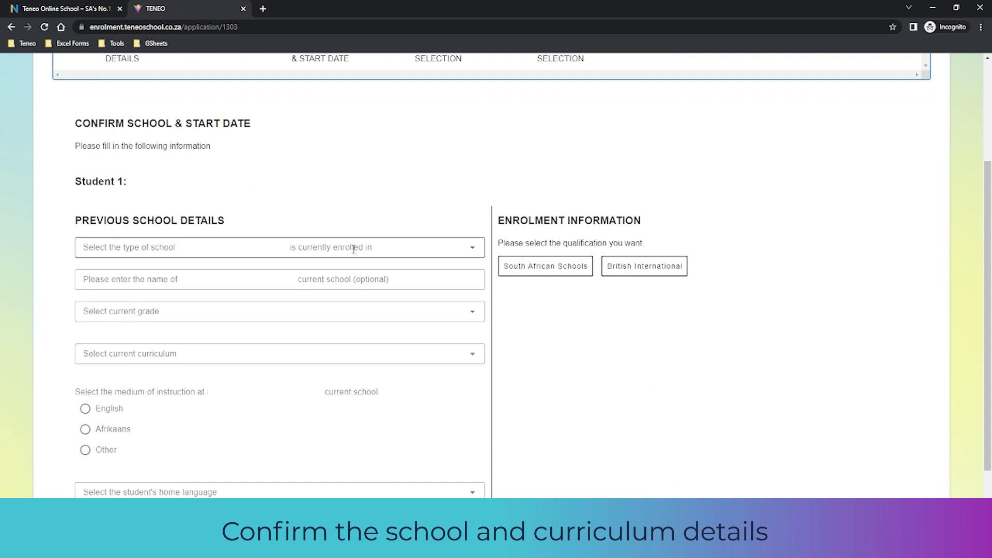
click(355, 250)
click(140, 275)
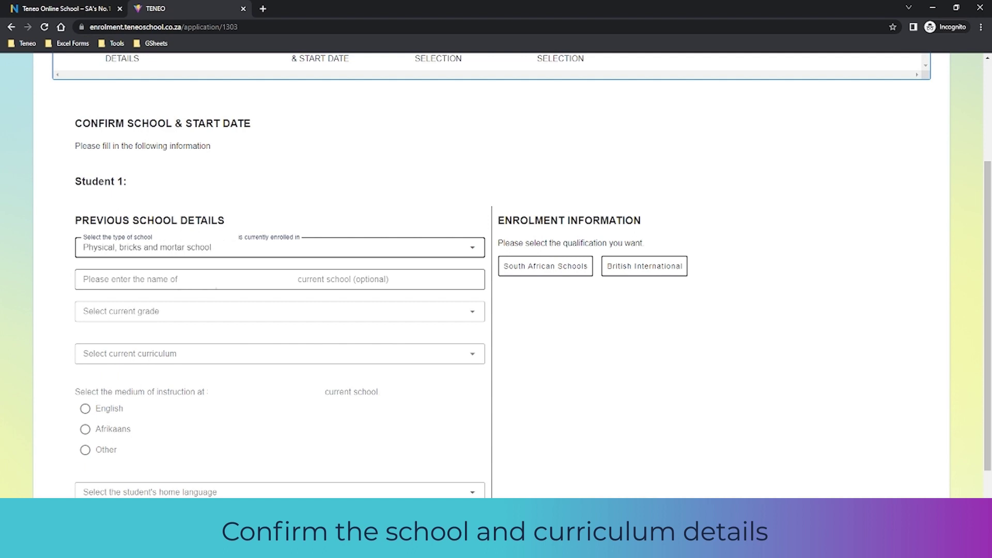
click(269, 283)
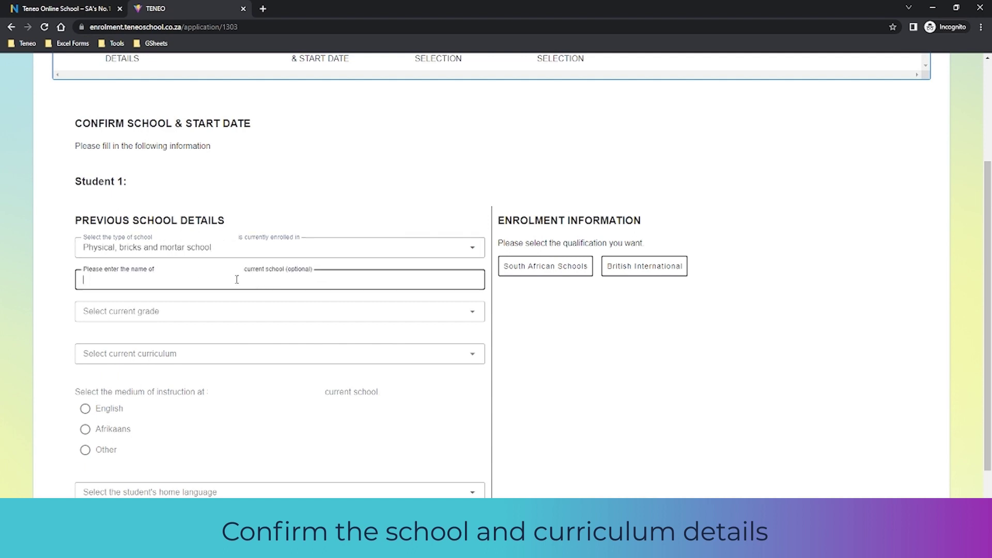
text(That School)
click(134, 313)
click(102, 265)
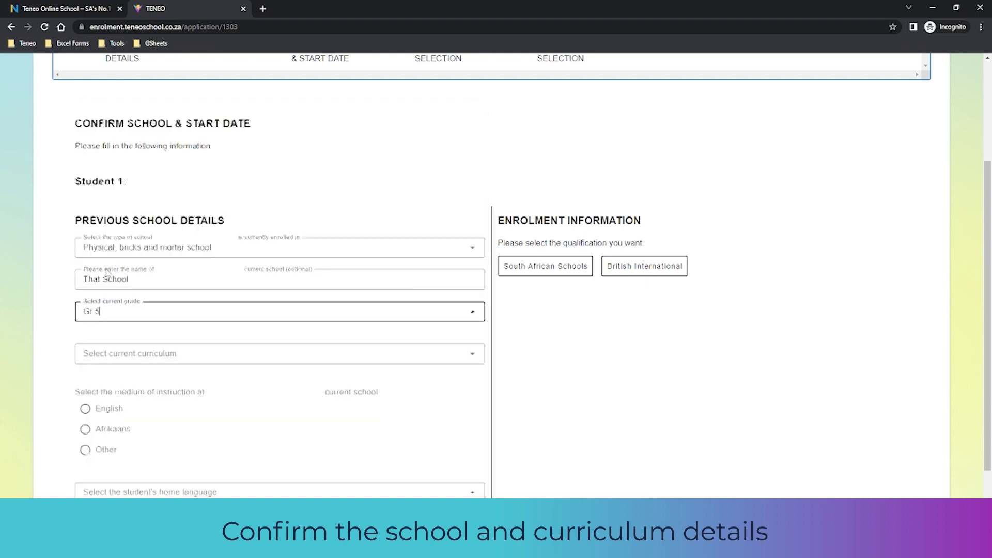
Choose CAPS/ SACAI curriculum, English medium of instruction and English home language
click(153, 355)
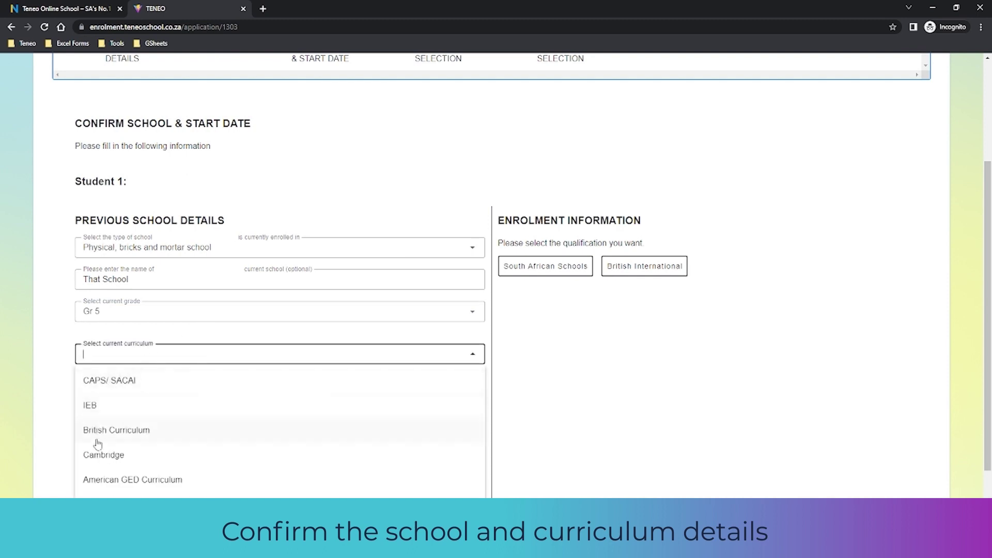
click(108, 383)
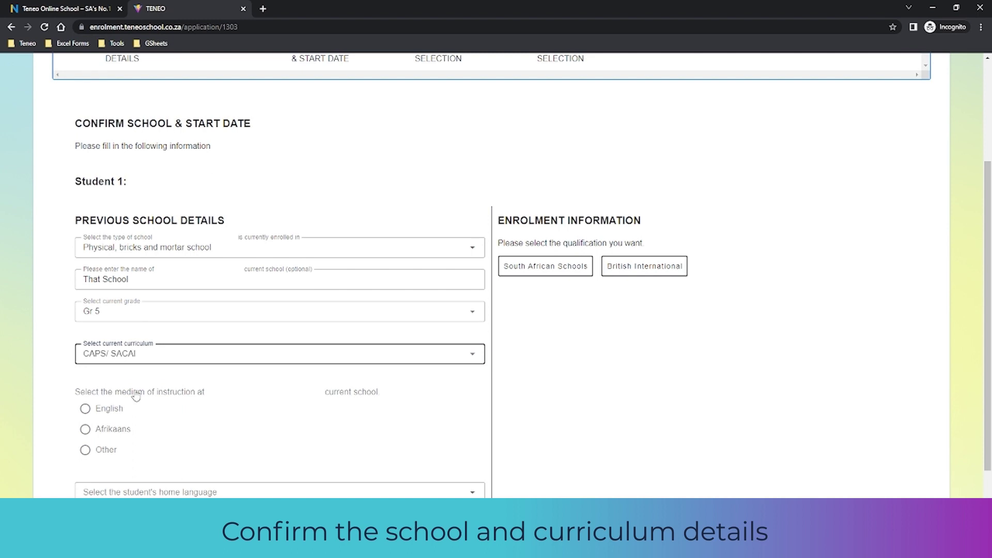
scroll(135, 393, down, 1)
click(86, 358)
scroll(237, 396, down, 1)
click(195, 401)
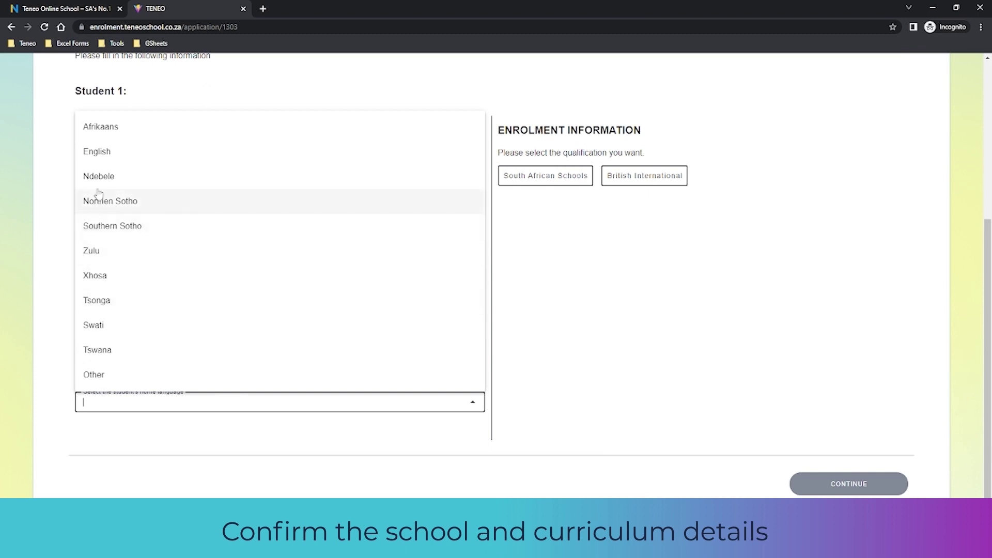
click(97, 151)
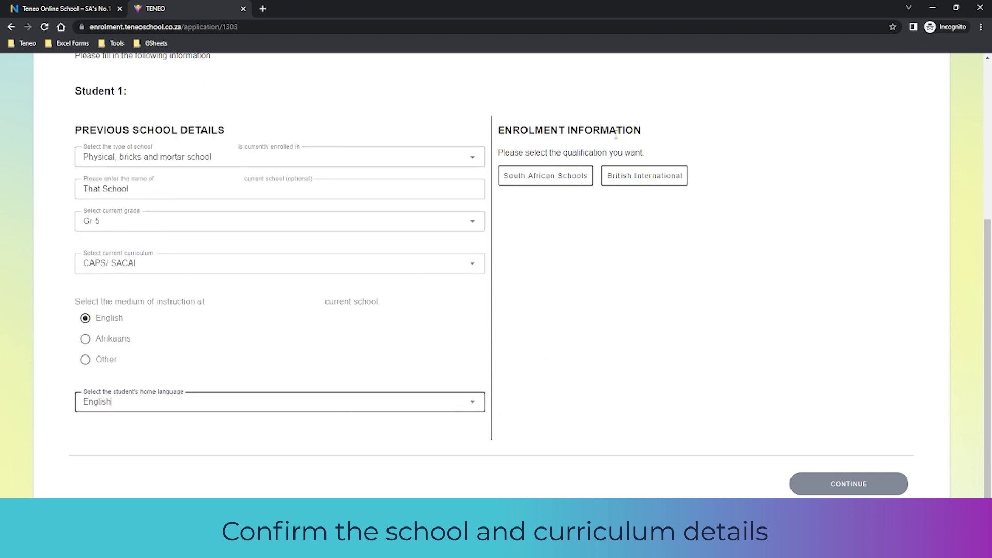
Enrol in South African Schools Gr 6, Real-time Plus, English, Term 1, with no learning barriers
click(539, 185)
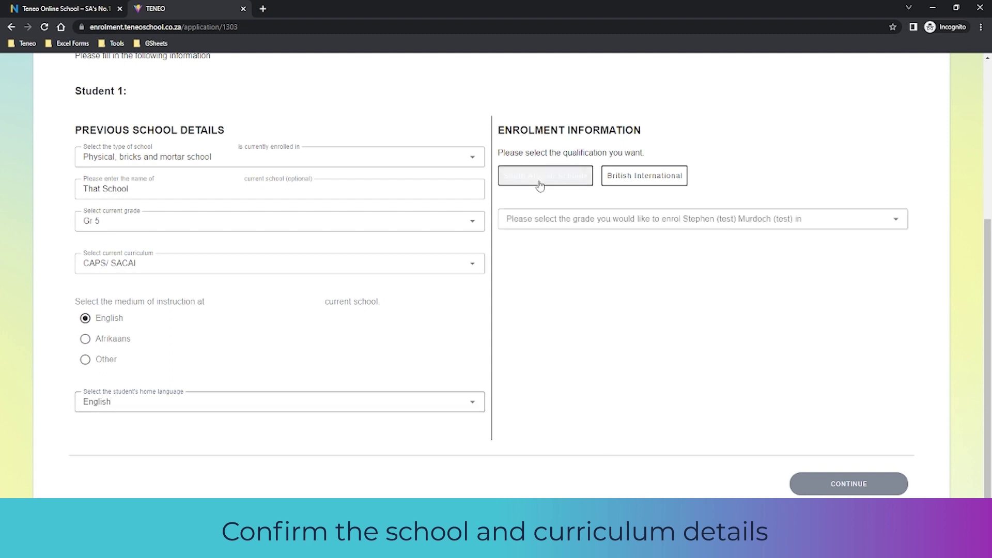
click(569, 221)
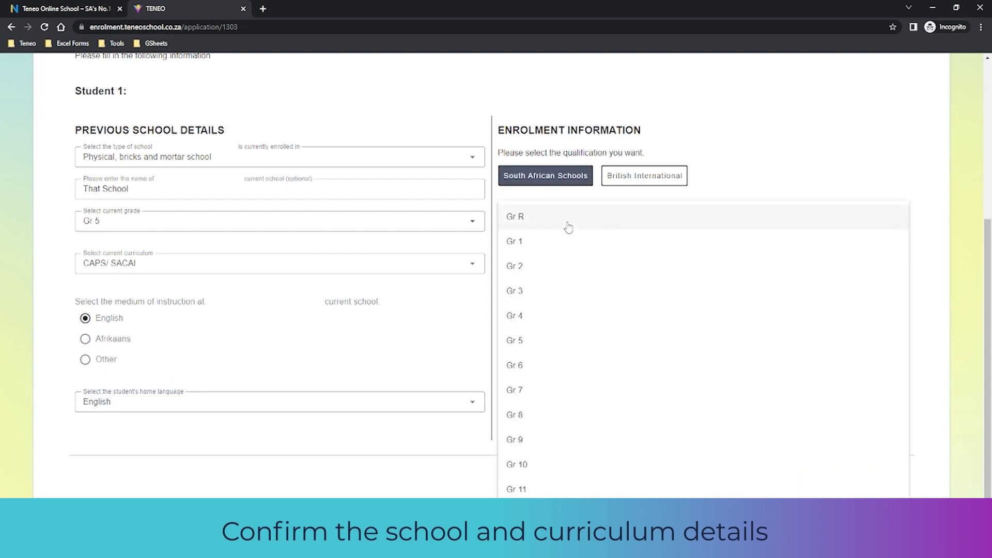
click(519, 365)
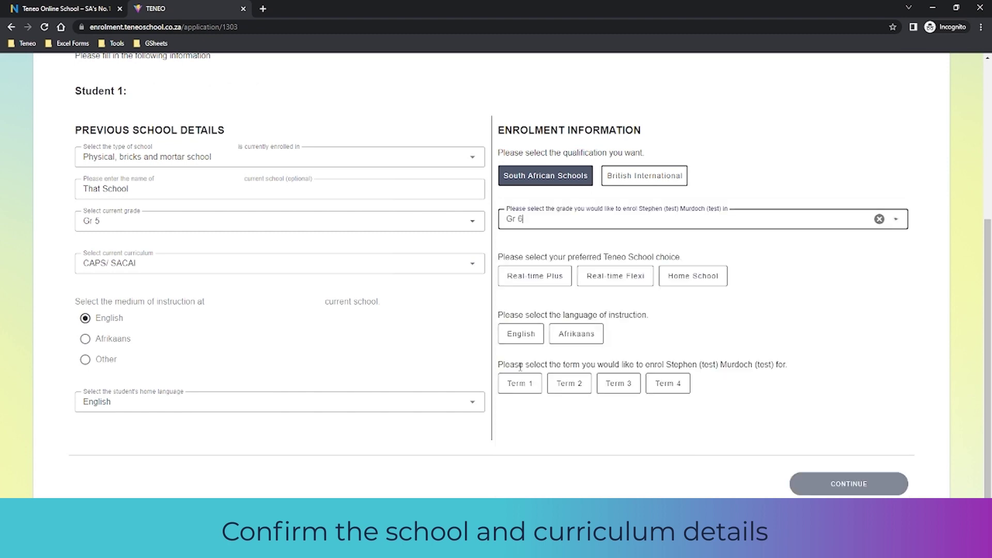
click(547, 282)
click(522, 334)
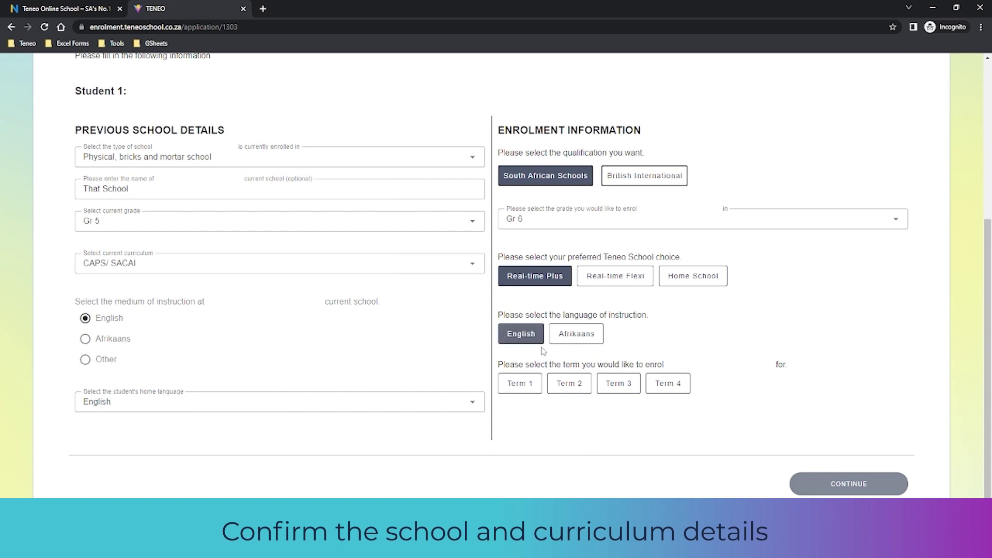
click(519, 383)
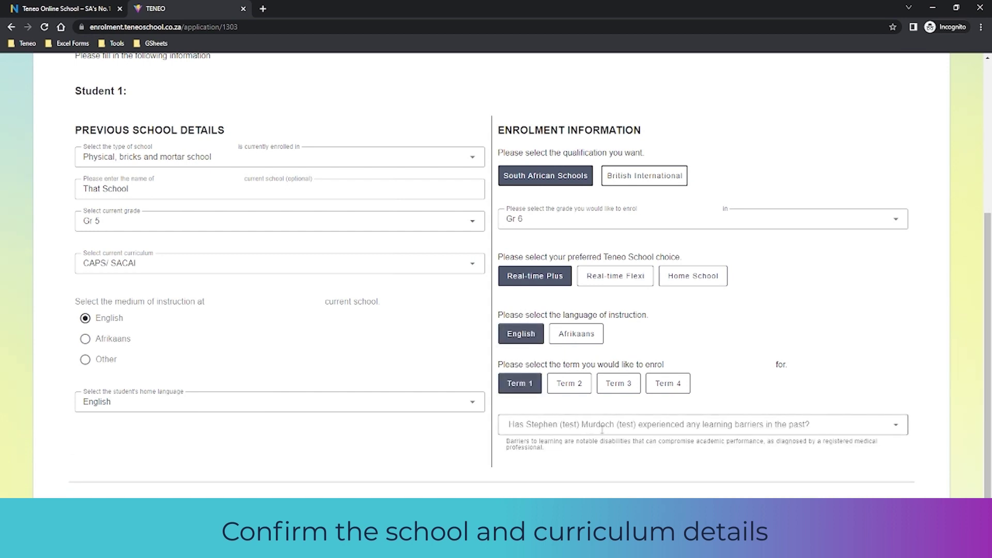
click(659, 430)
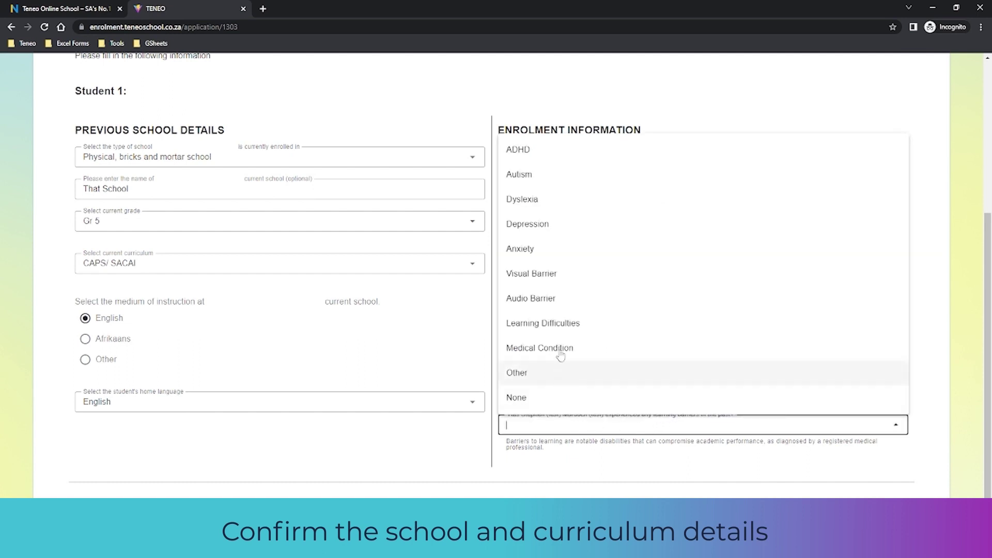
click(516, 398)
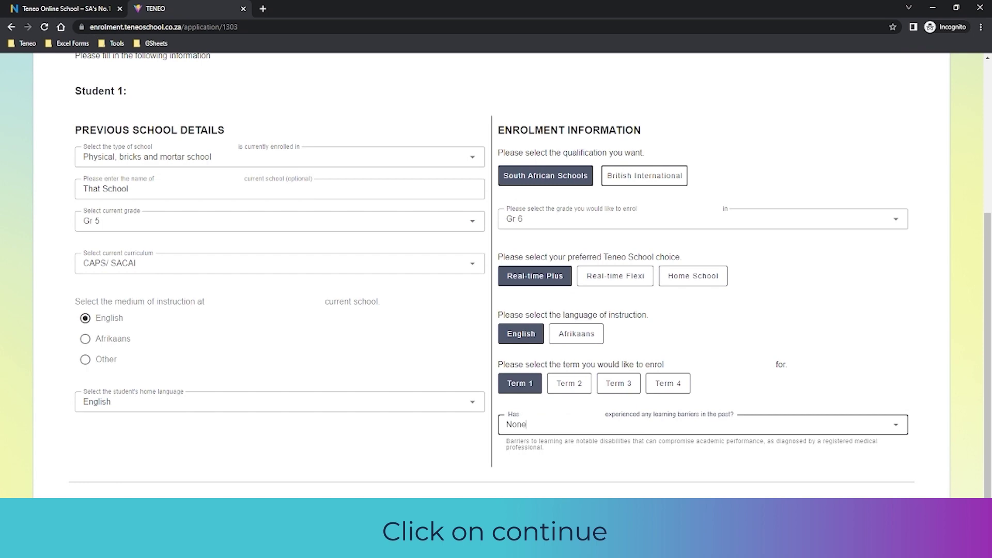
On the compulsory subjects step, pick Afrikaans as First Additional Language and continue
click(536, 475)
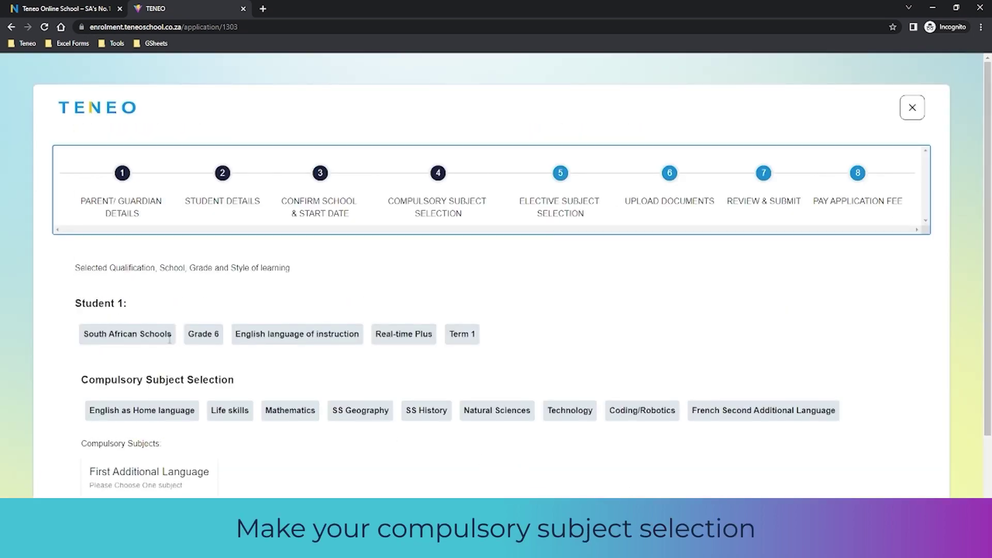
scroll(160, 348, down, 2)
click(98, 409)
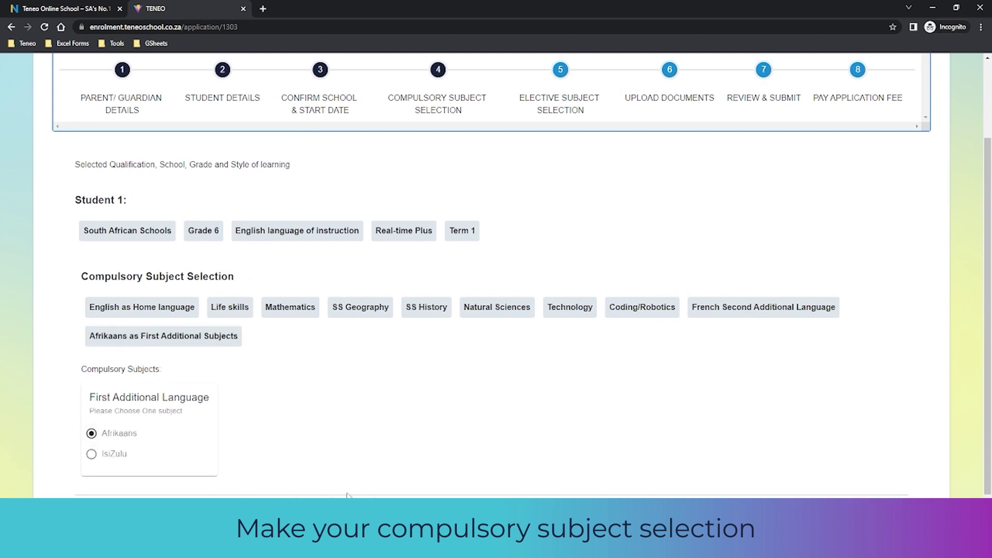
click(847, 526)
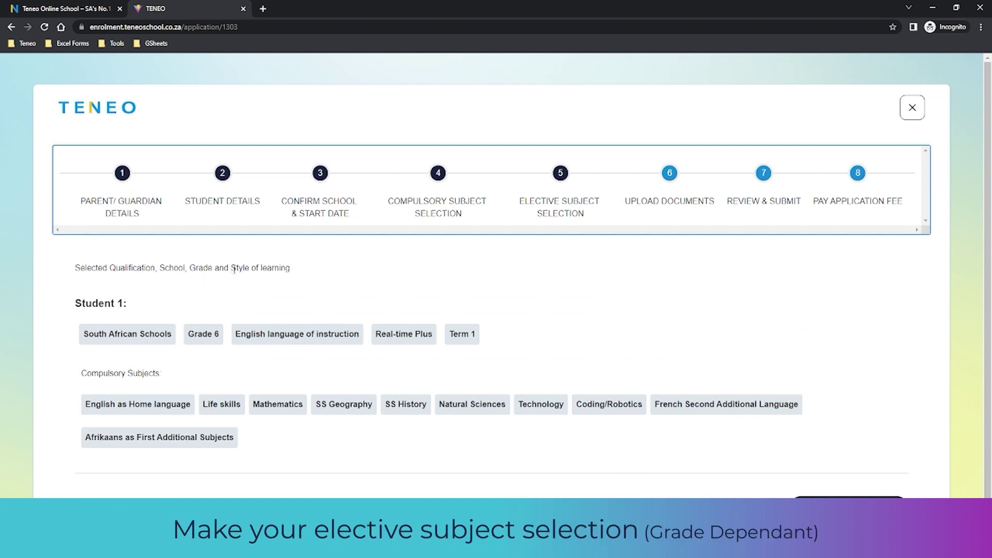
Leave the elective subjects unchanged and continue to the document upload step
scroll(234, 269, down, 1)
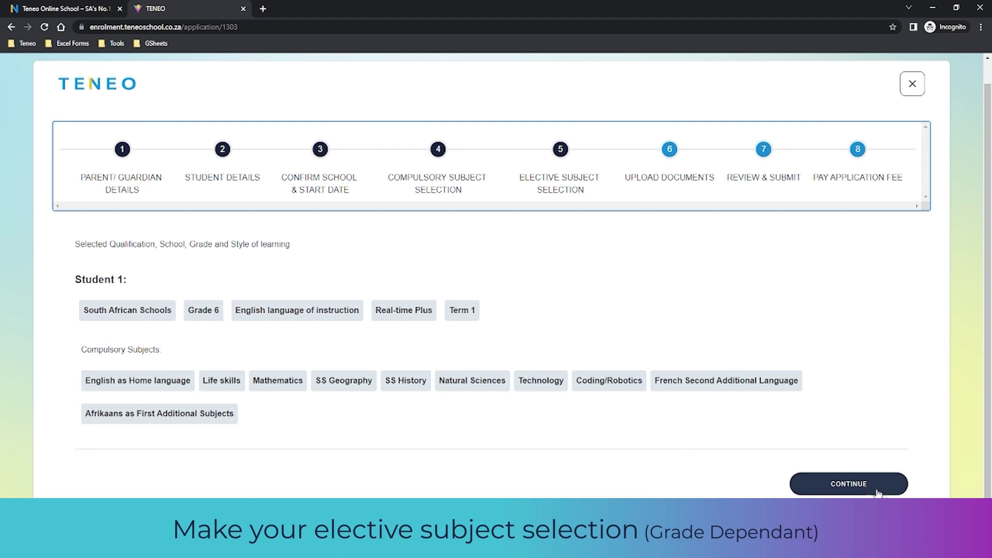
click(848, 484)
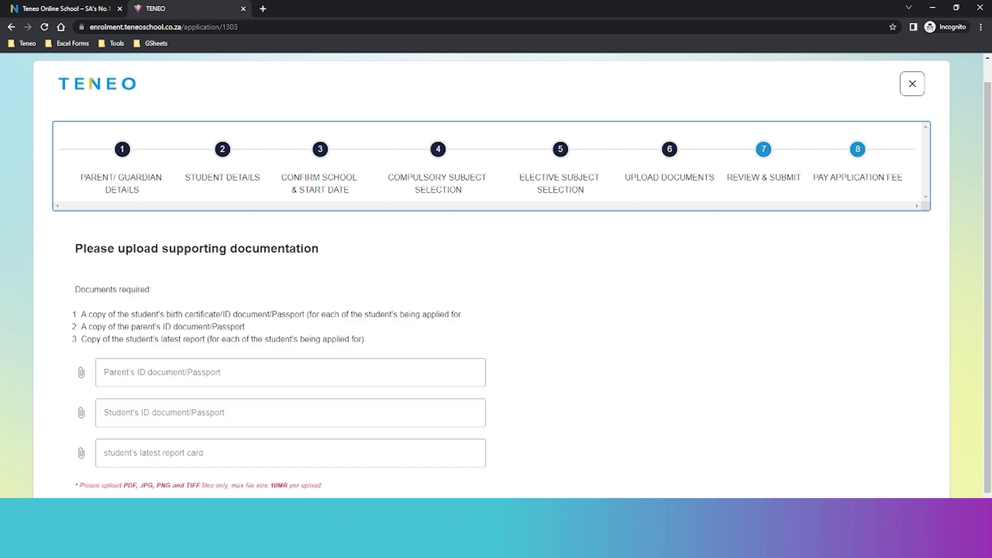
Upload the Parents ID, Students ID and Students Latest Report Card PDFs, then continue
click(81, 374)
click(183, 101)
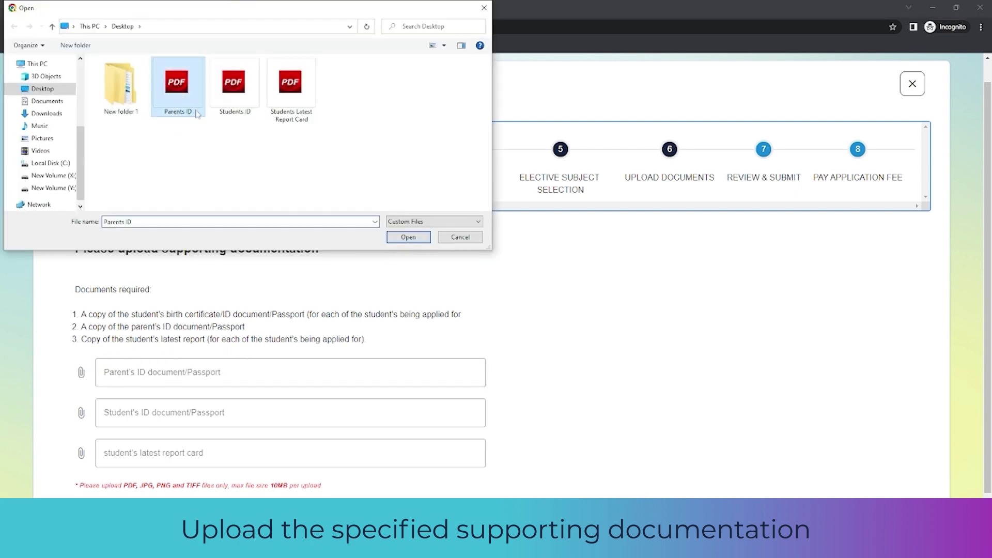
click(406, 237)
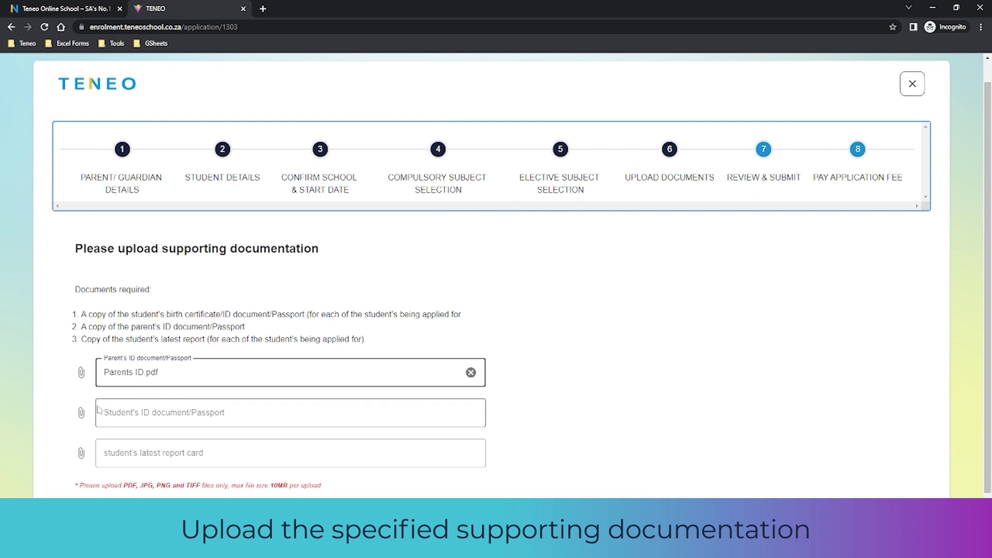
click(81, 414)
click(236, 95)
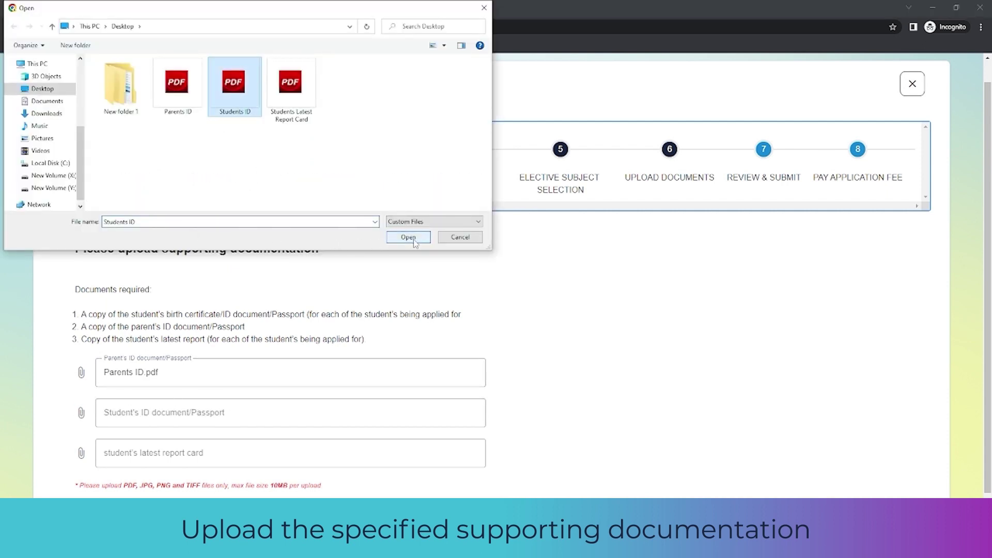
click(408, 237)
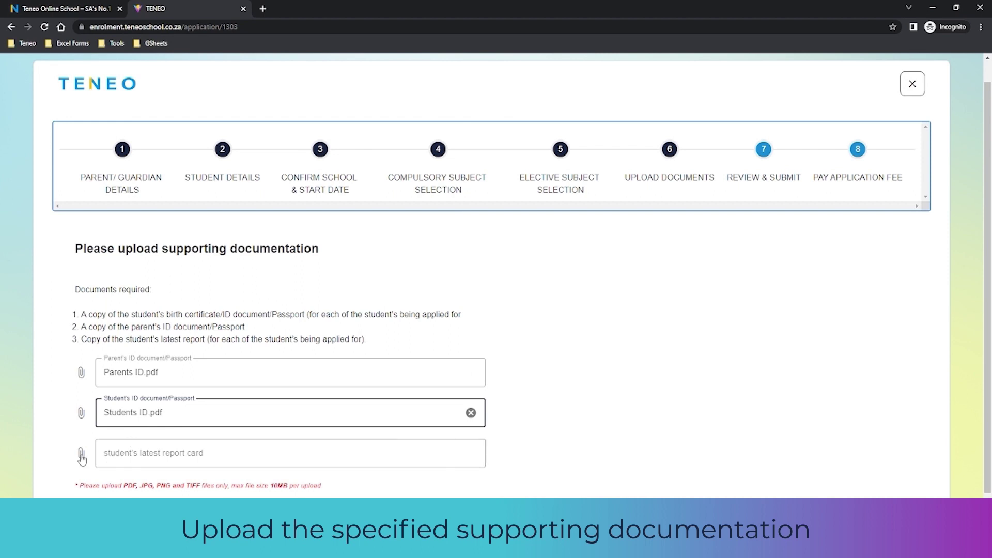
click(81, 455)
click(297, 102)
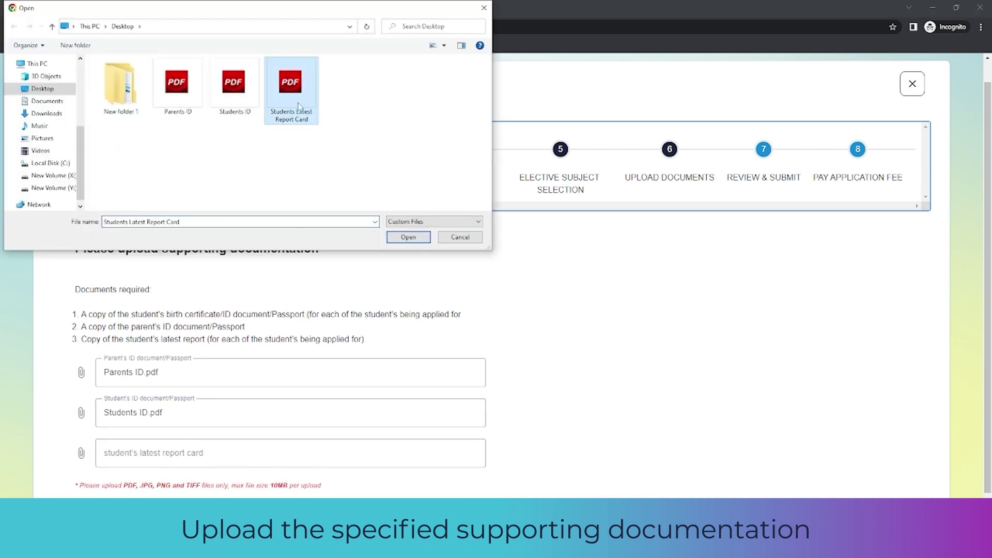
click(408, 237)
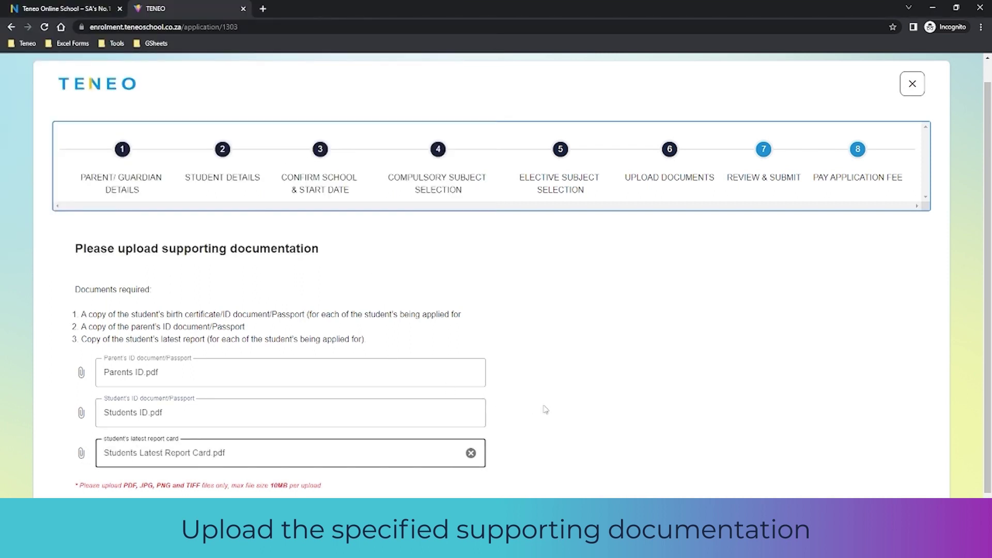
scroll(574, 404, down, 1)
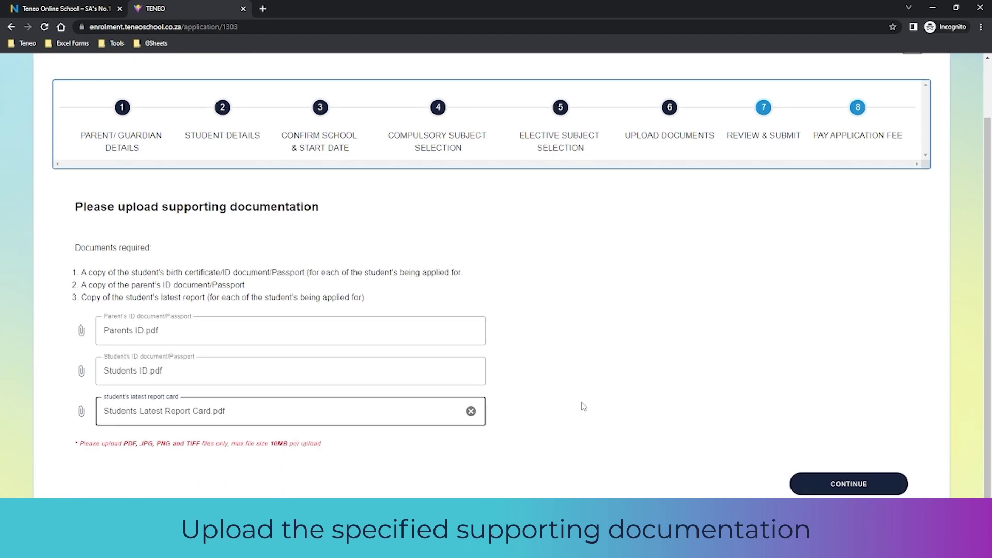
click(848, 484)
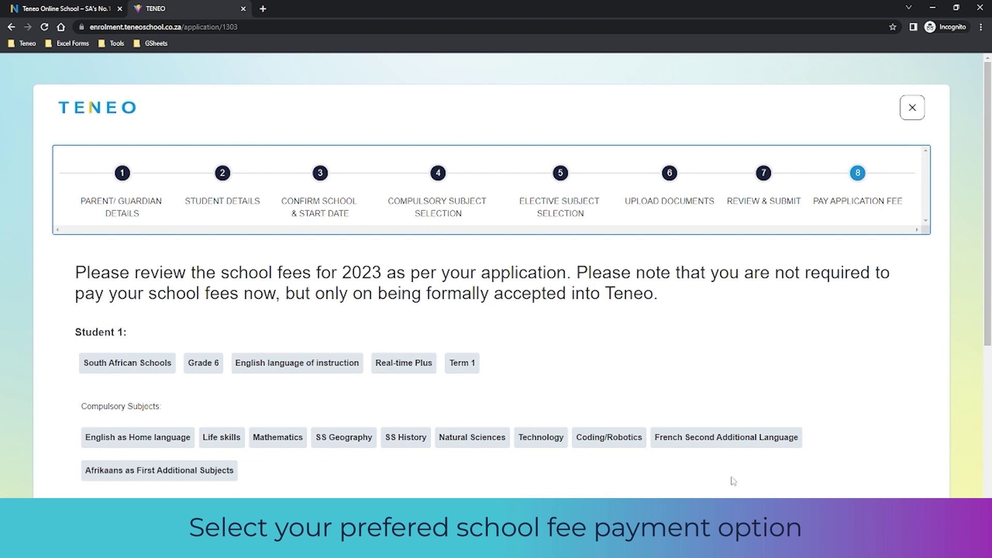
Choose Pay Monthly R3199 for school fees and continue to the R49 application-fee payment
scroll(153, 338, down, 4)
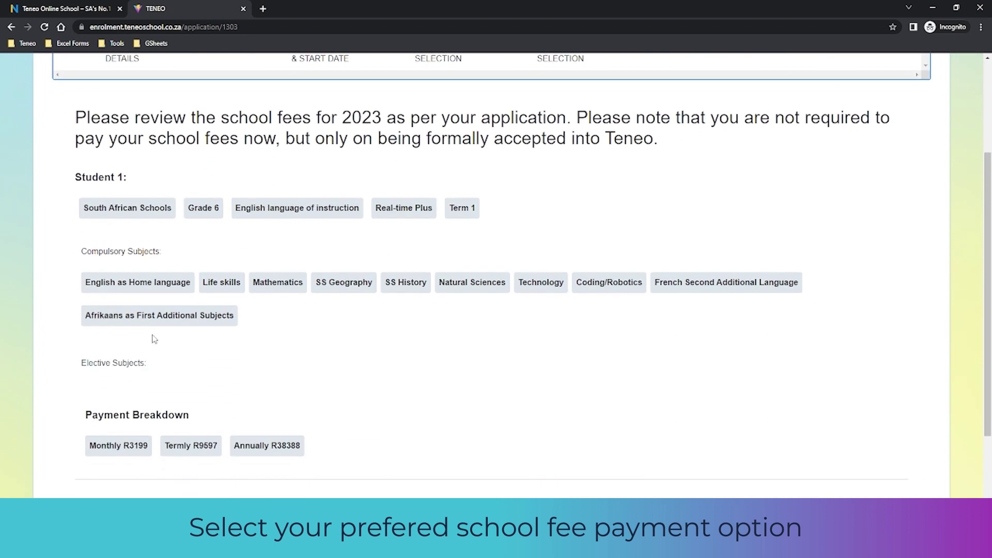
scroll(153, 339, down, 1)
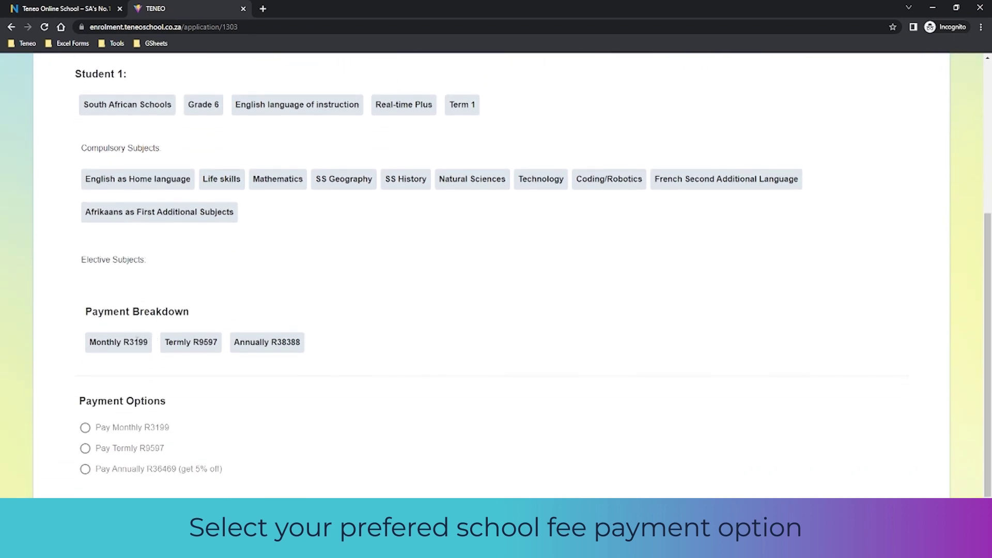
scroll(120, 378, down, 1)
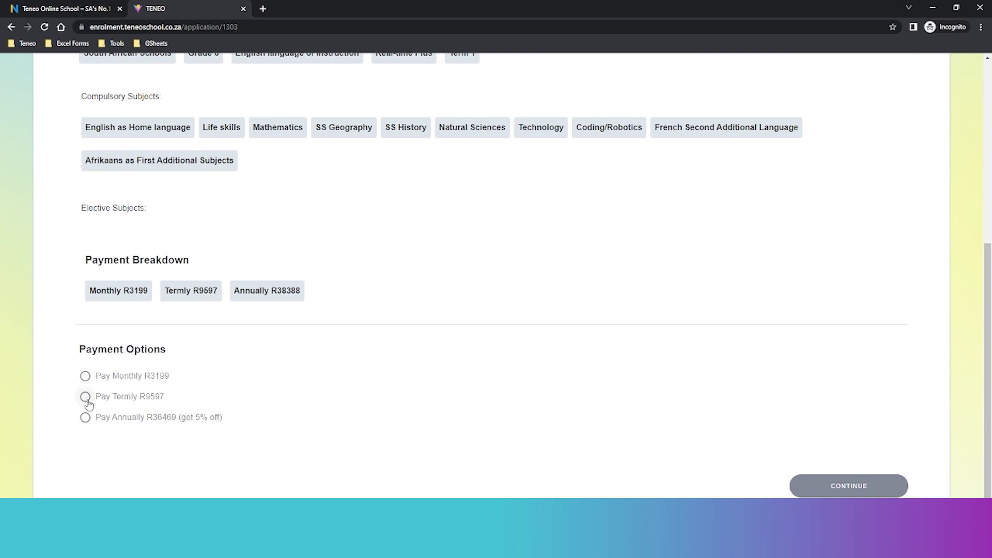
click(85, 376)
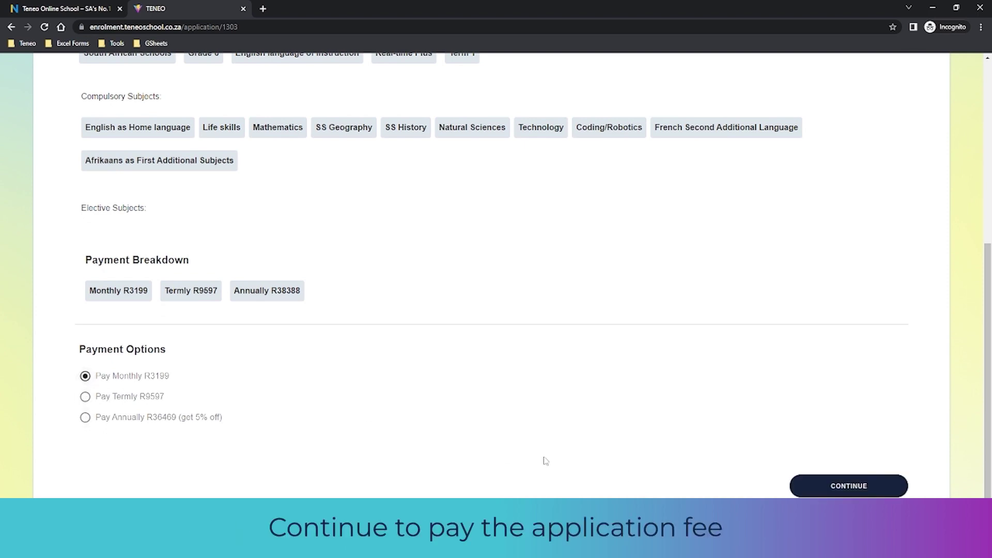
click(848, 487)
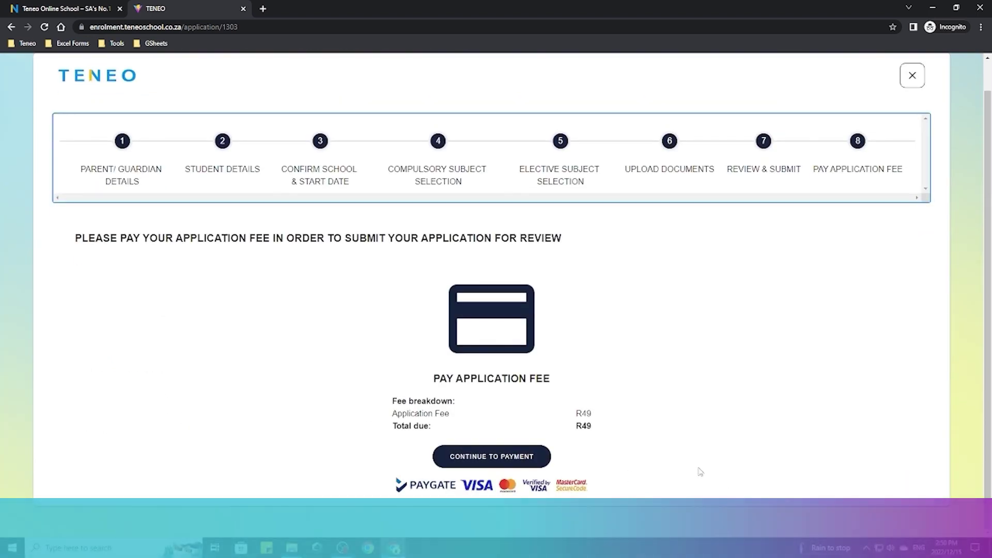
click(497, 459)
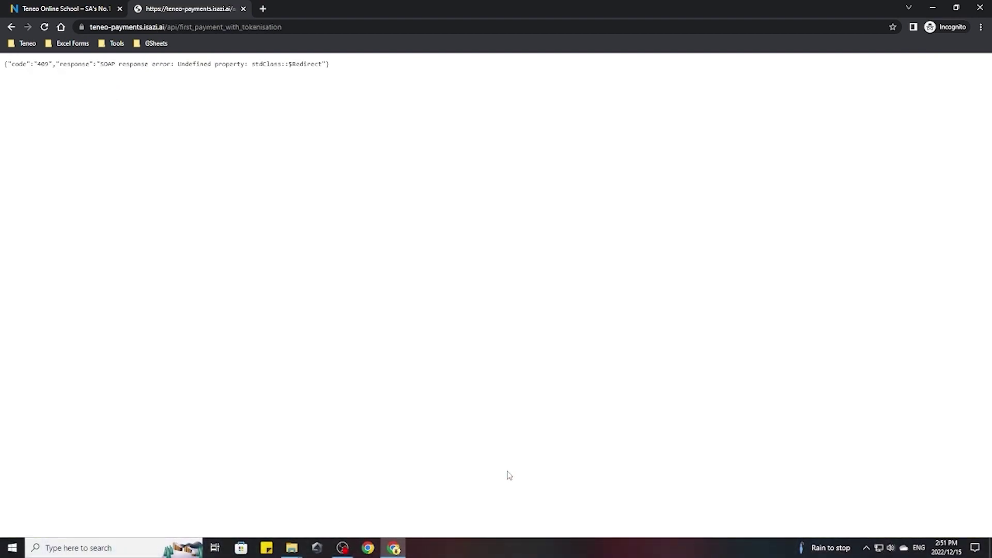